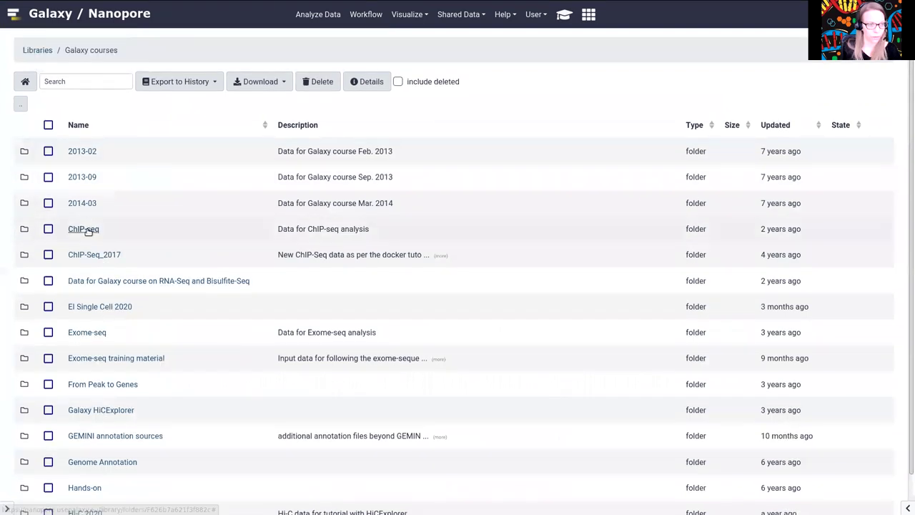
Open the bam_files folder under ChIP-seq and select both wt_CTCF replicates and both wt_H3K27me3 replicates
click(91, 229)
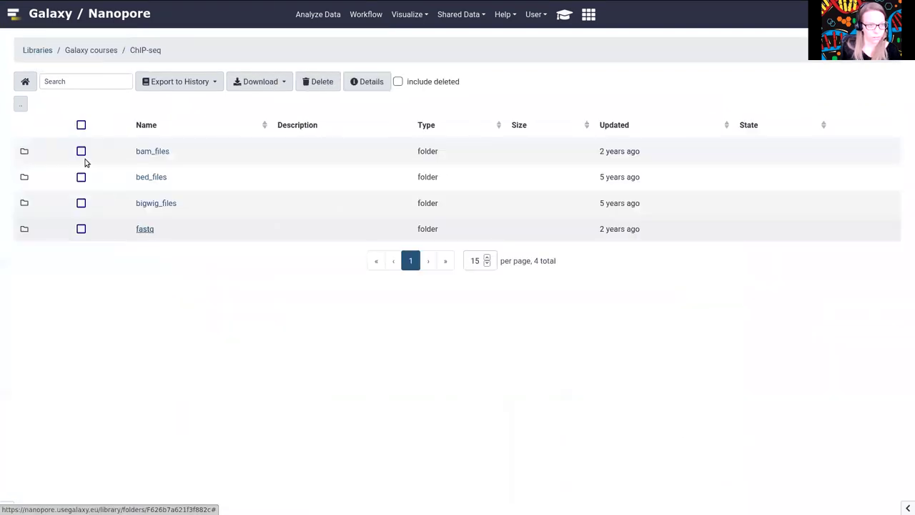
click(163, 153)
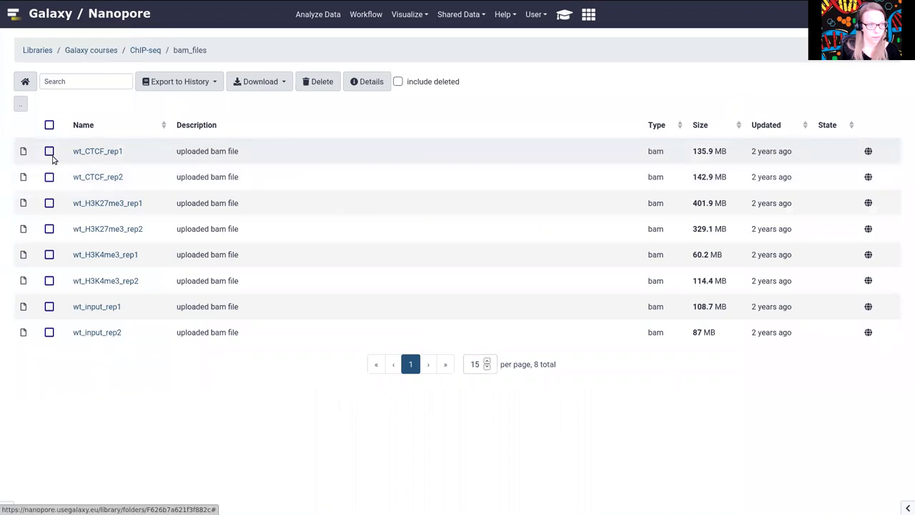
click(50, 151)
click(49, 177)
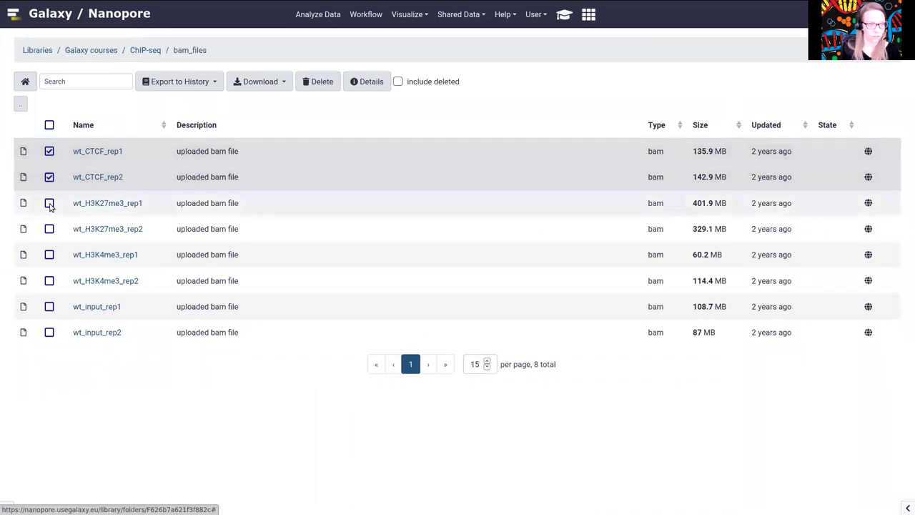
click(49, 203)
click(49, 229)
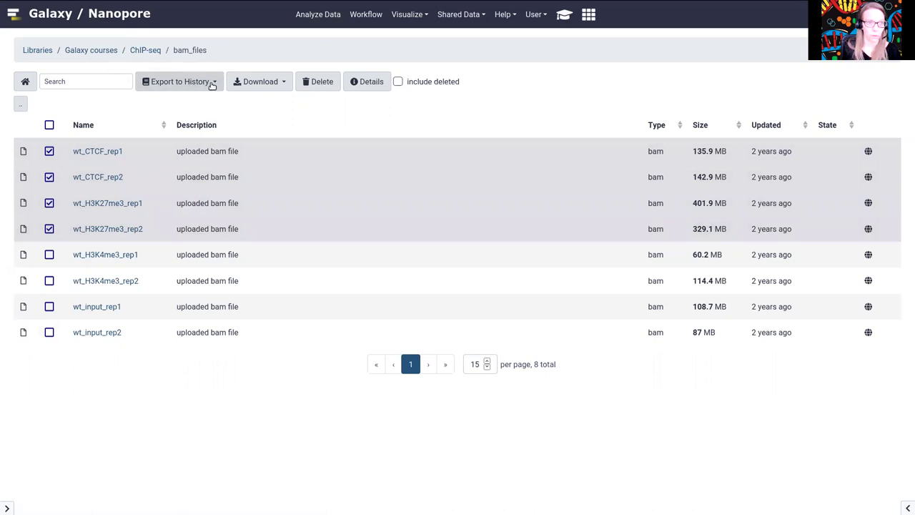
Export the selected BAM files as datasets into the existing "Unnamed history" and dismiss the import dialog
click(184, 81)
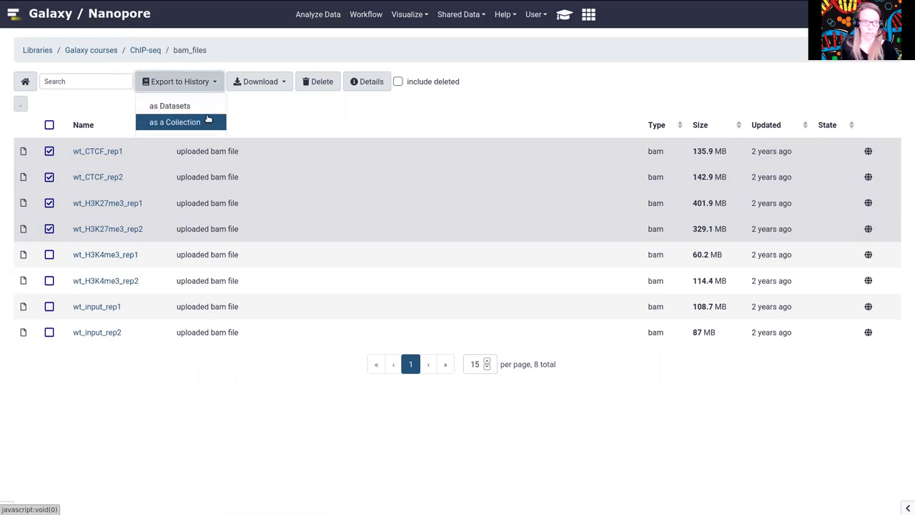
click(195, 105)
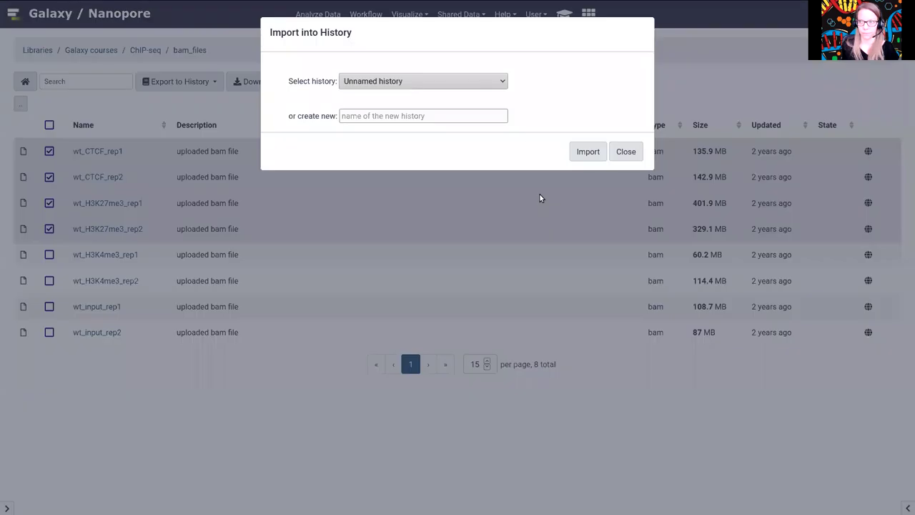
click(371, 81)
click(372, 81)
click(373, 81)
click(374, 81)
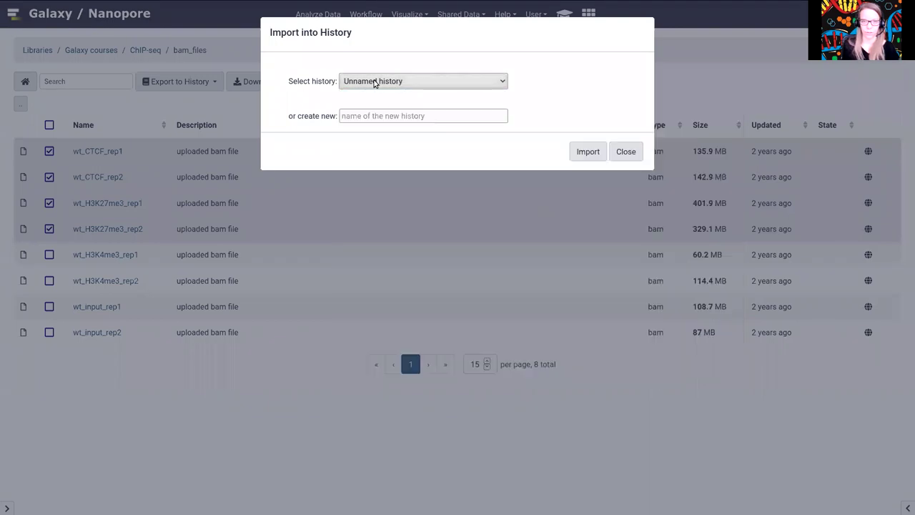
click(588, 150)
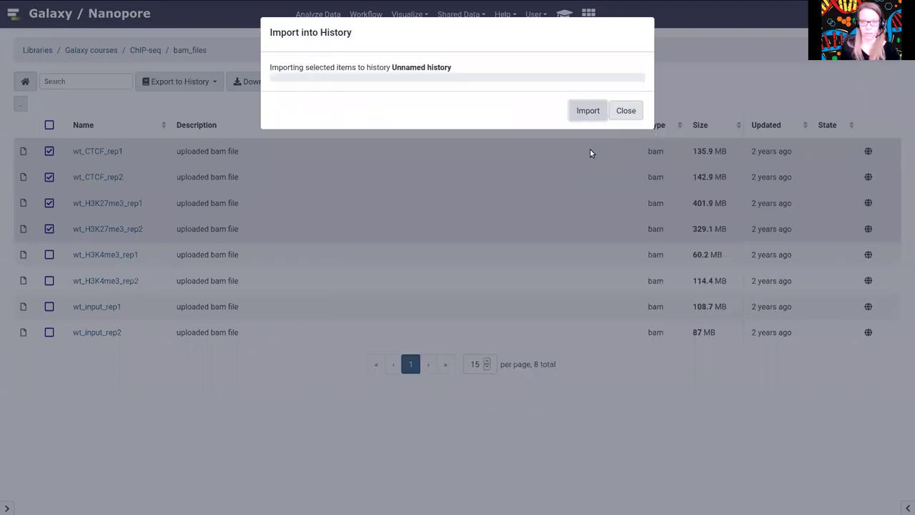
click(623, 113)
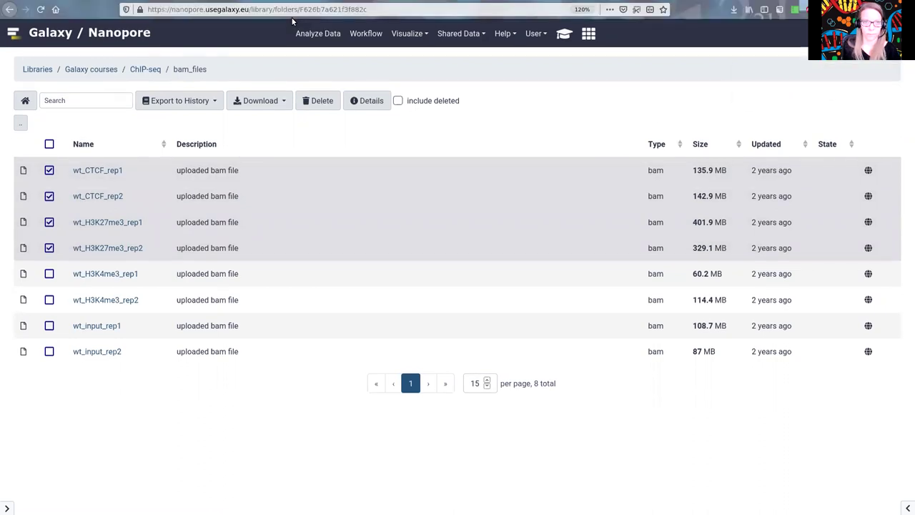
Return to the analysis view and open the Text reformatting with awk tool from the Text Manipulation tools
click(319, 34)
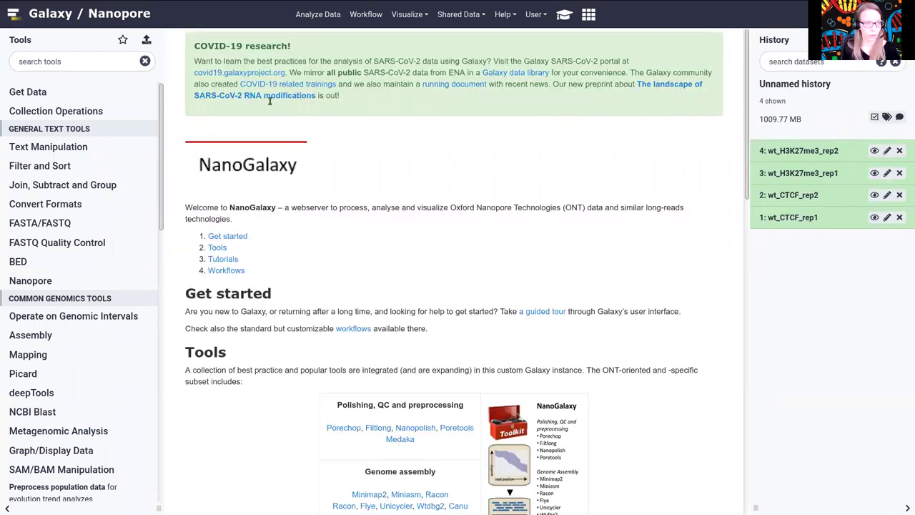
click(77, 148)
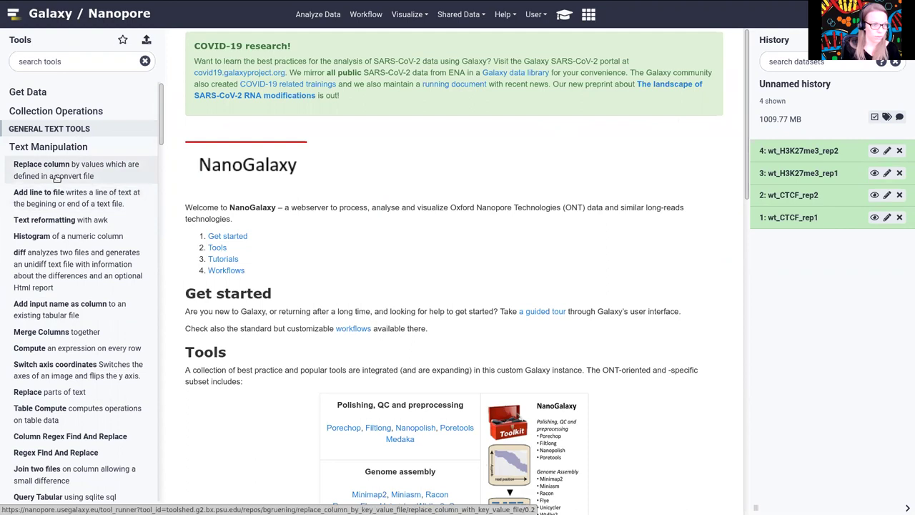
click(93, 220)
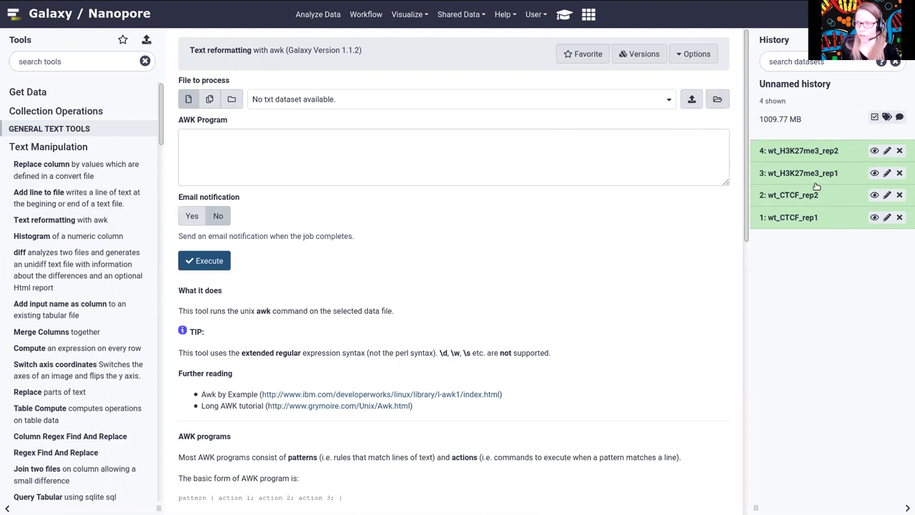
Browse the data libraries for the awk tool's input file, looking into GTN - Material and covid-19
click(719, 100)
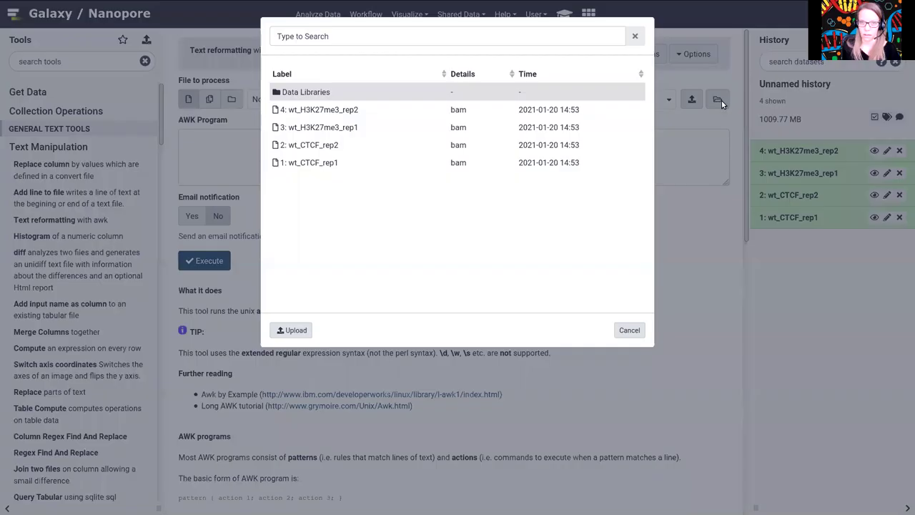
click(290, 93)
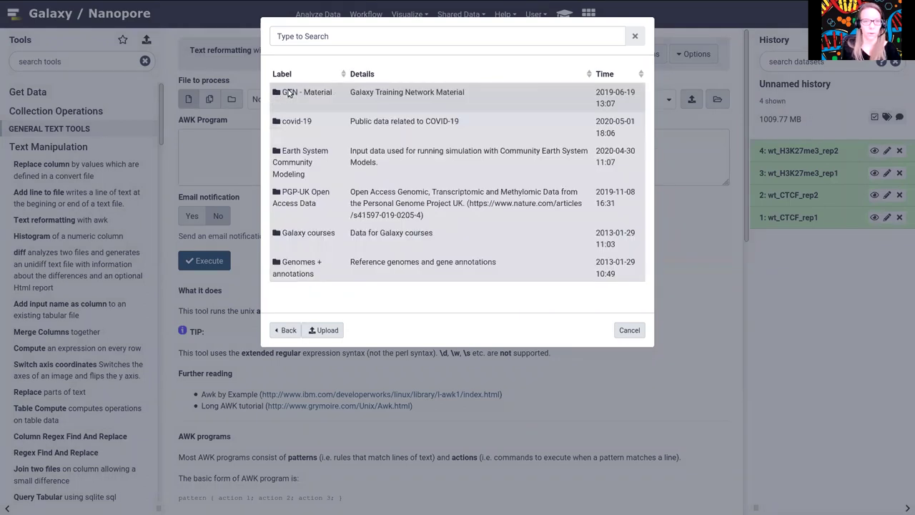
click(276, 95)
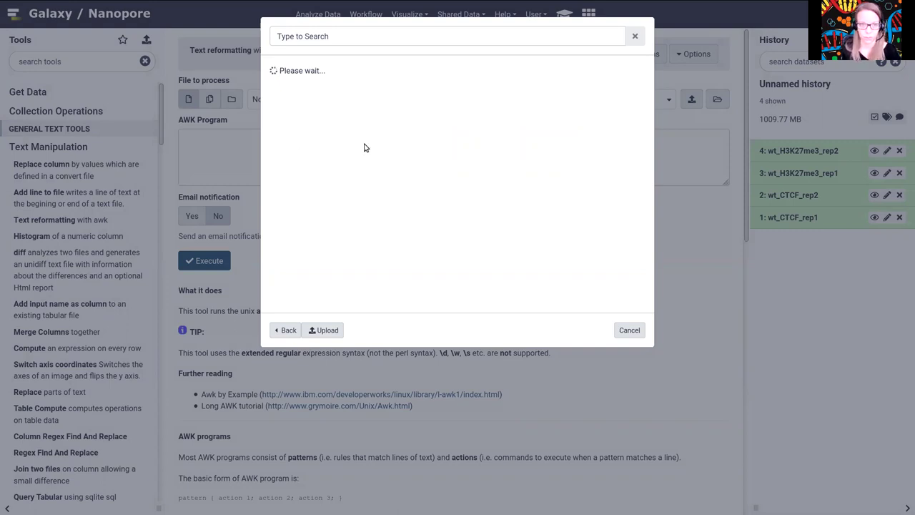
click(286, 331)
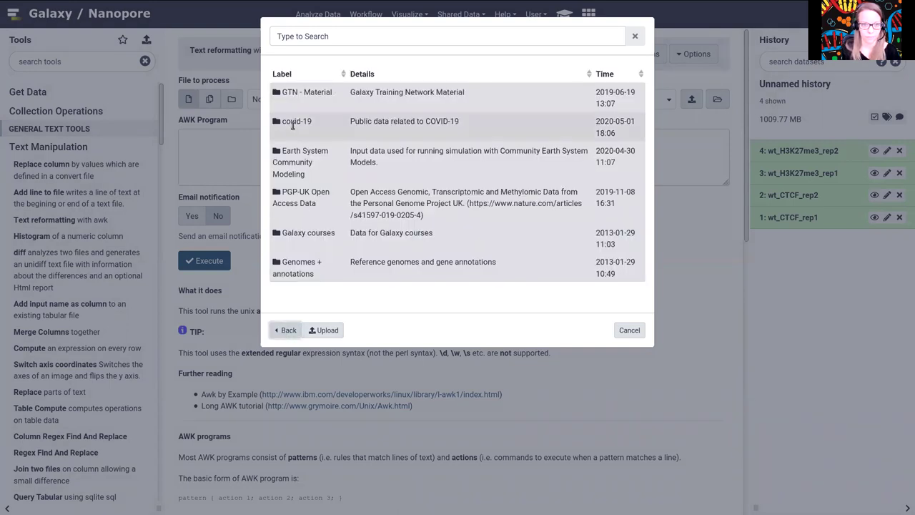
click(291, 123)
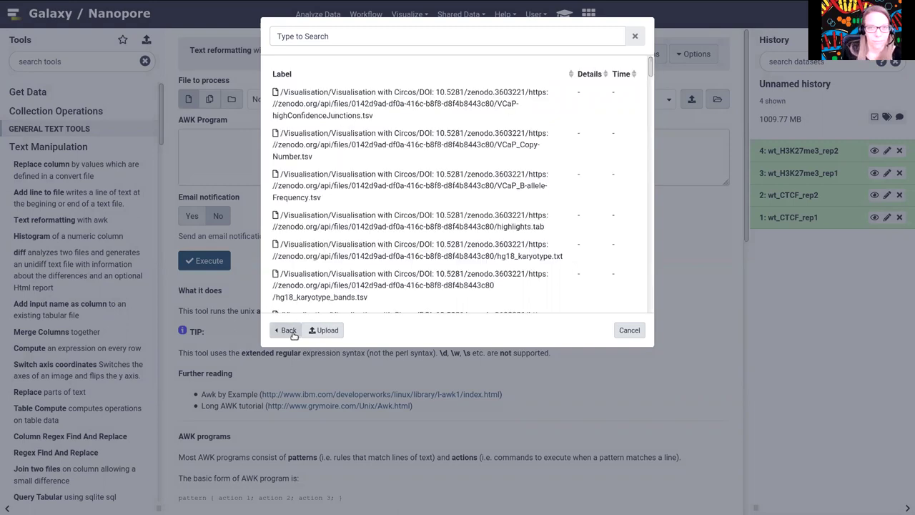
click(379, 119)
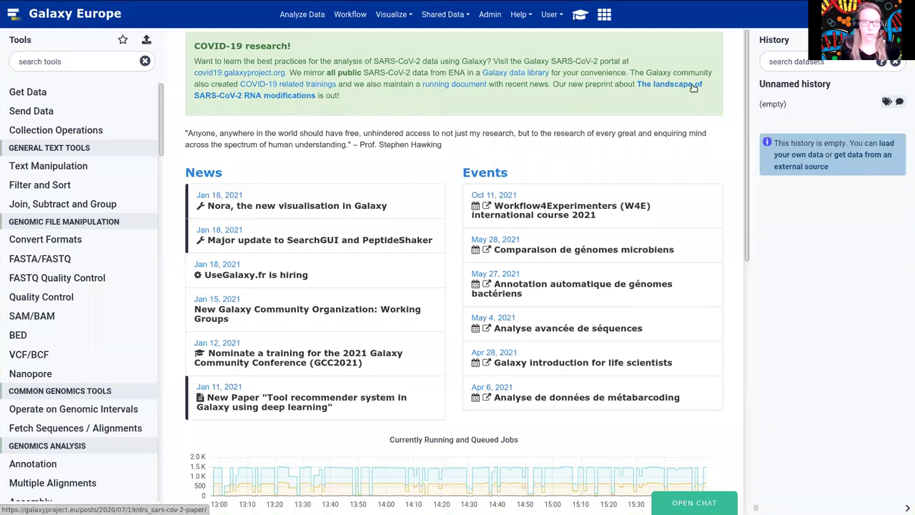
Open the list of data libraries on Galaxy Europe and look through it
click(445, 15)
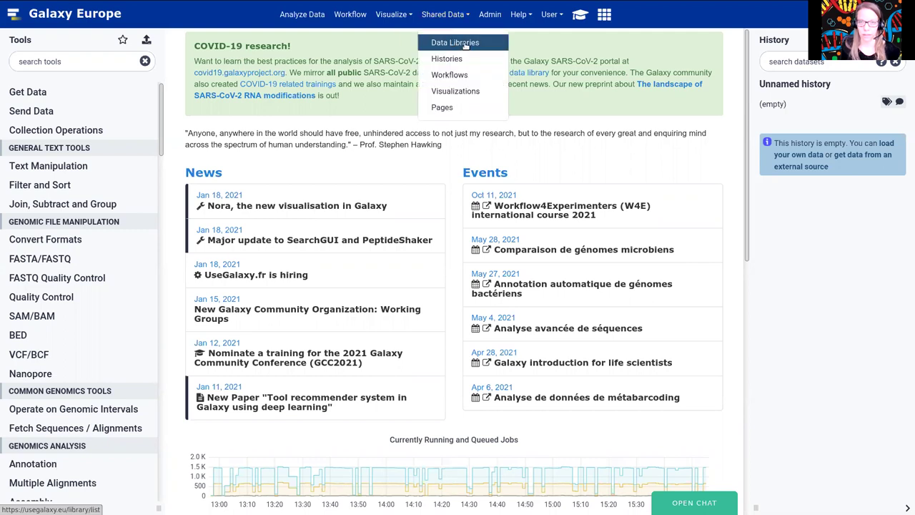
click(487, 45)
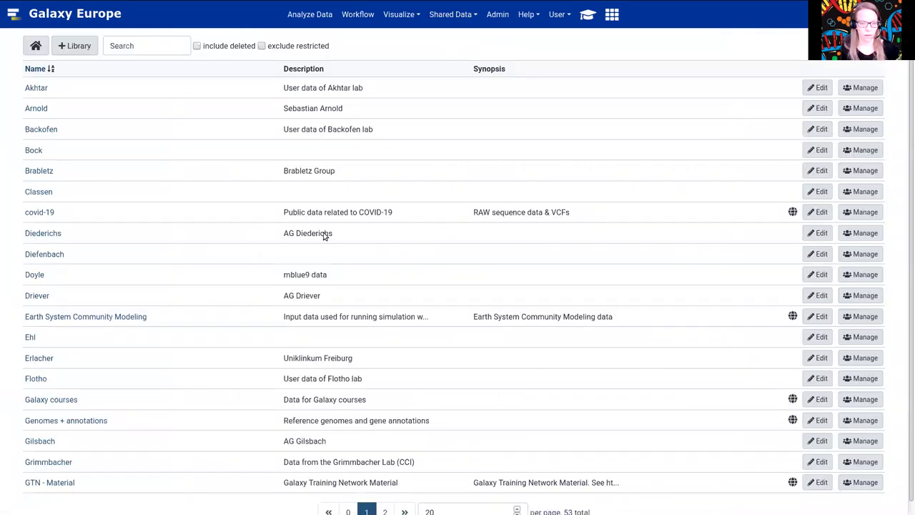
scroll(293, 235, down, 1)
scroll(190, 342, up, 1)
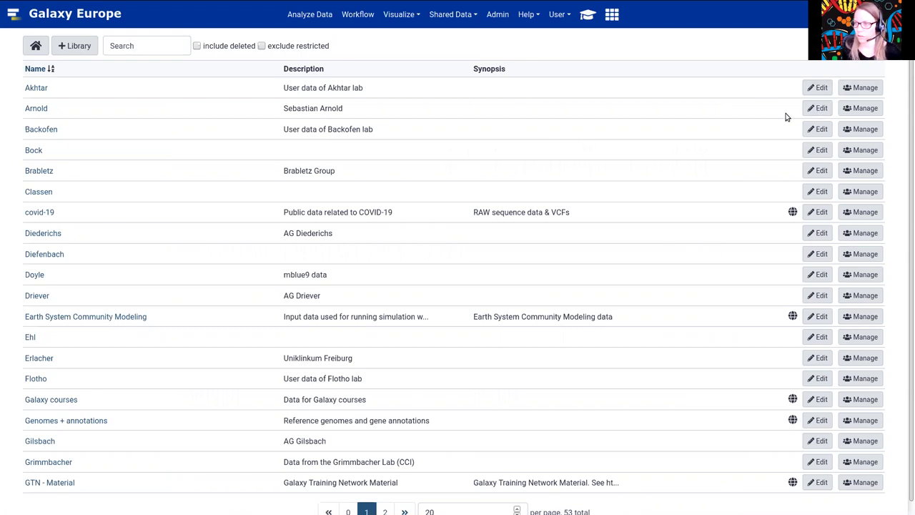
Inspect the first library's editable fields without saving, view the covid-19 library's permissions, and return to the library list
click(819, 88)
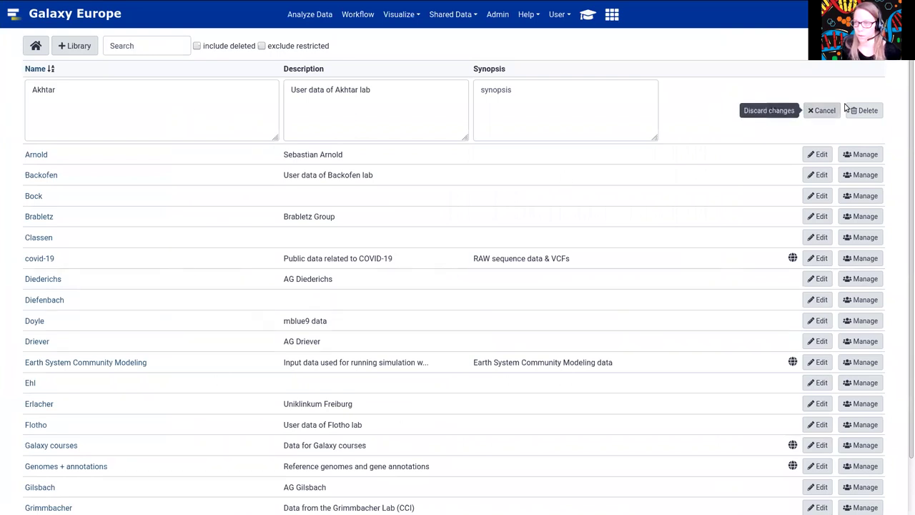
click(821, 110)
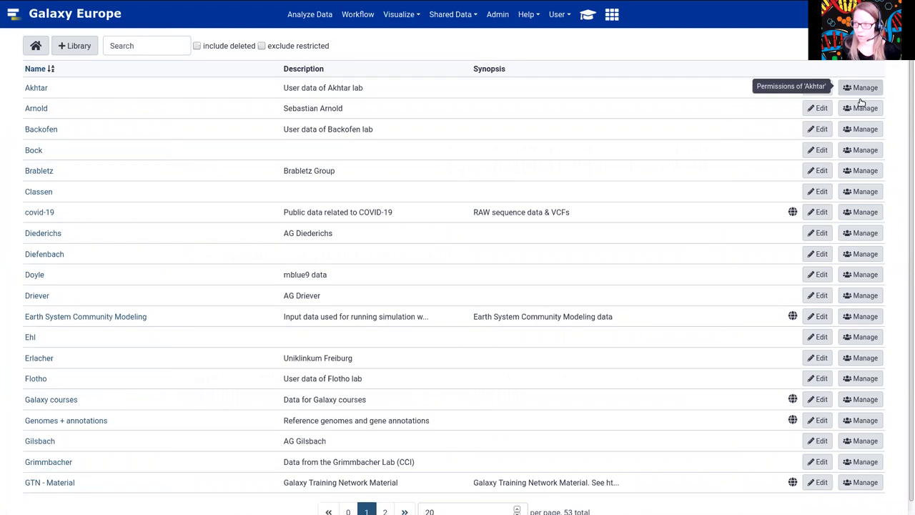
click(860, 213)
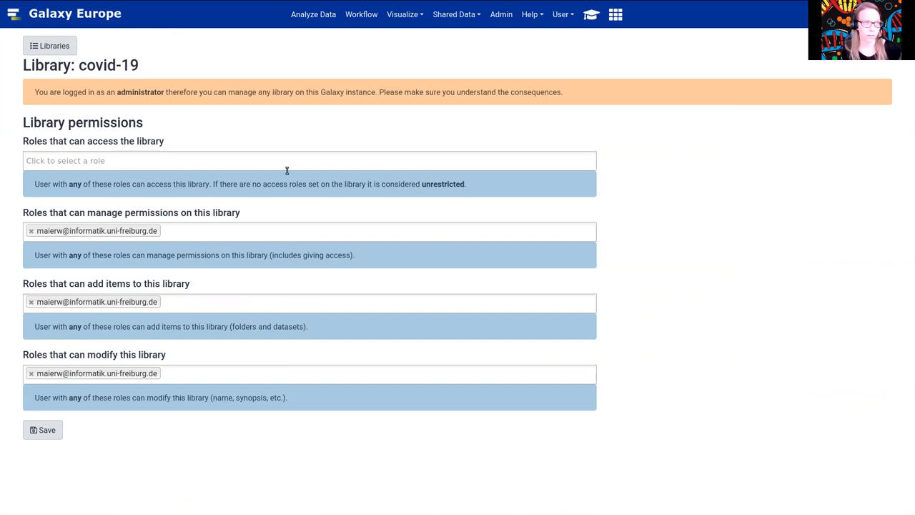
click(71, 49)
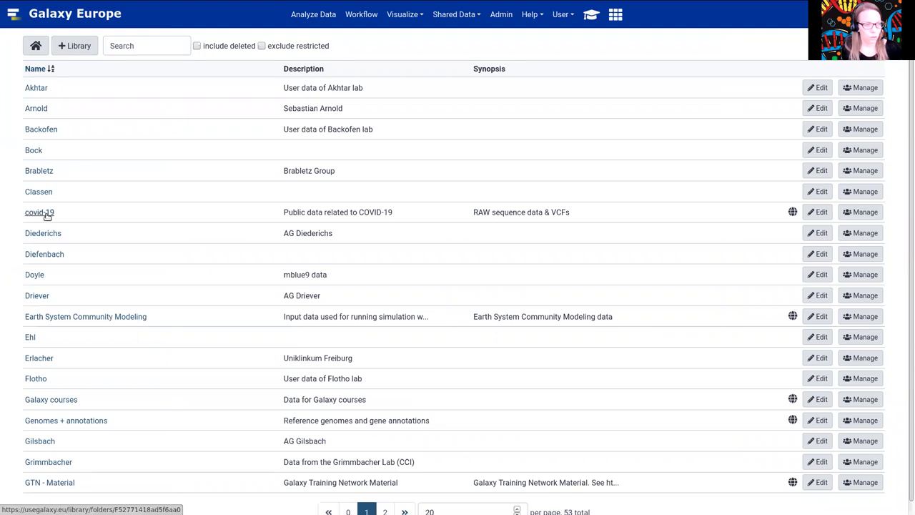
Open the covid-19 library, view the options for importing datasets from a path, and close the dialog without importing
click(43, 212)
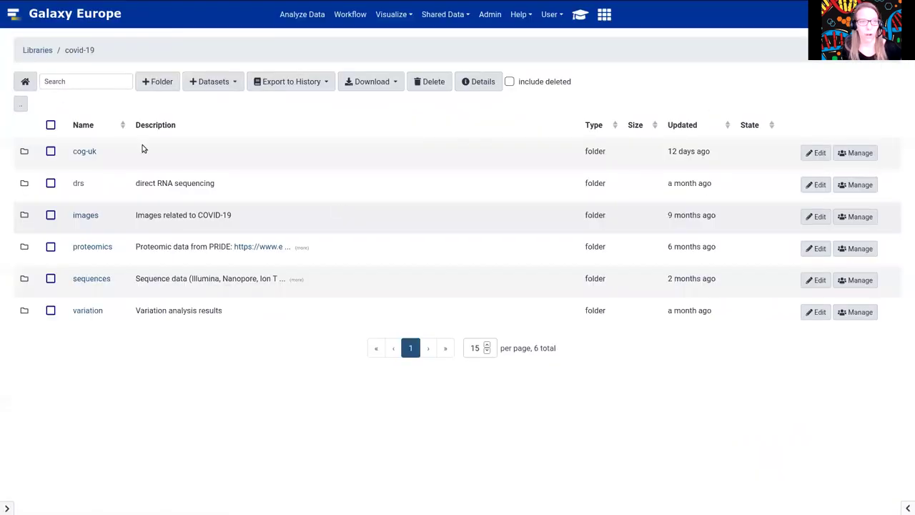
click(226, 83)
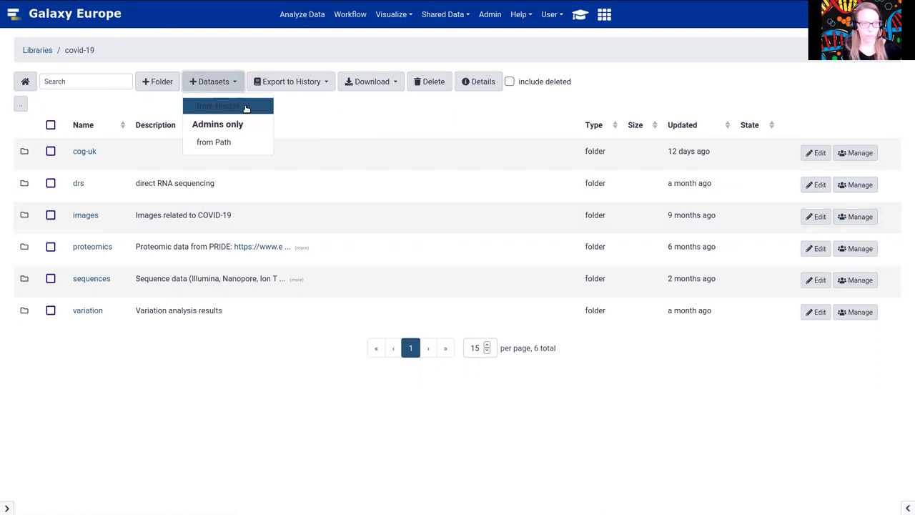
click(223, 142)
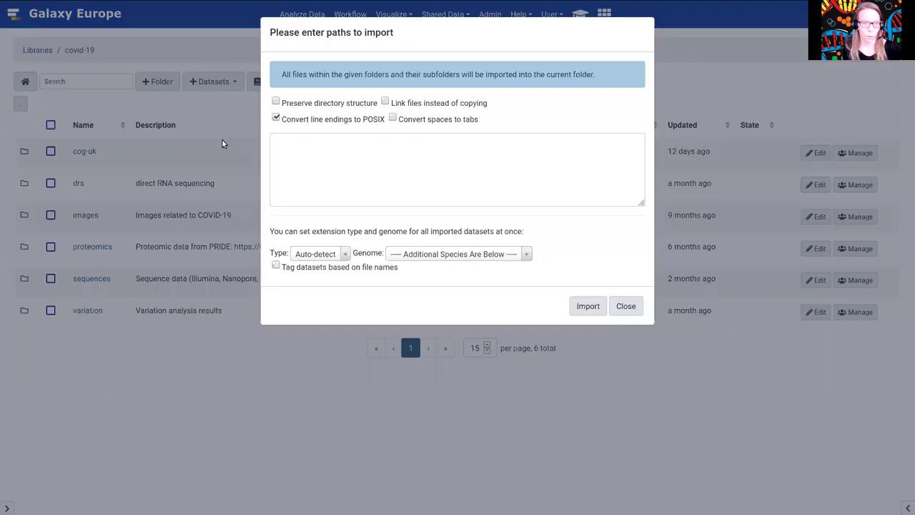
click(398, 150)
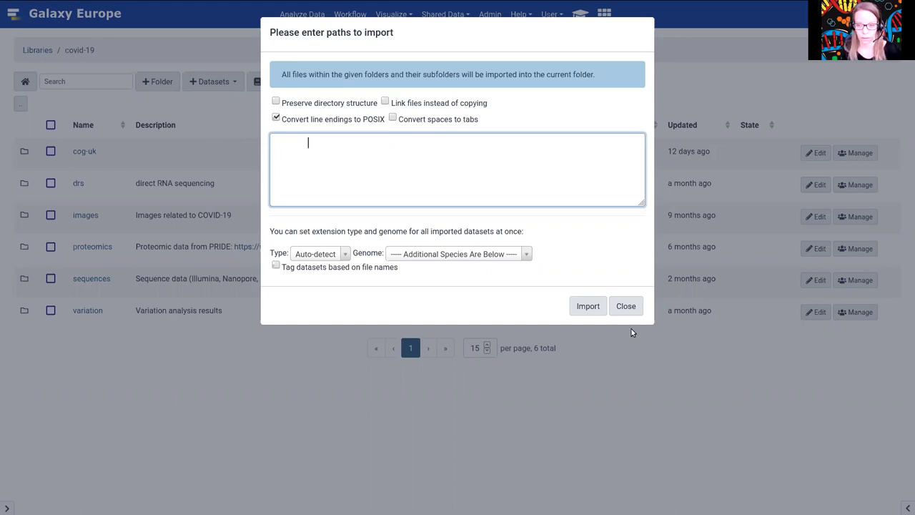
click(621, 306)
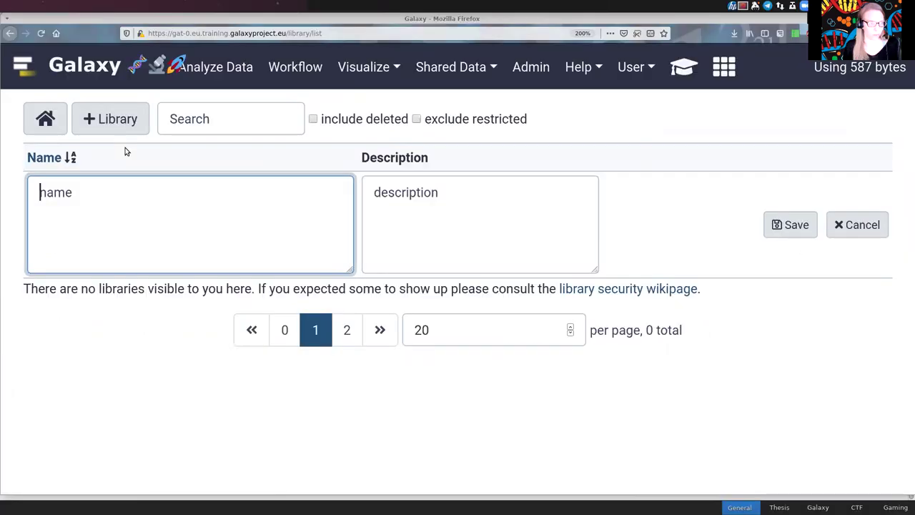
Name the new data library "example library" on the training Galaxy server and save it without a description
text(example l)
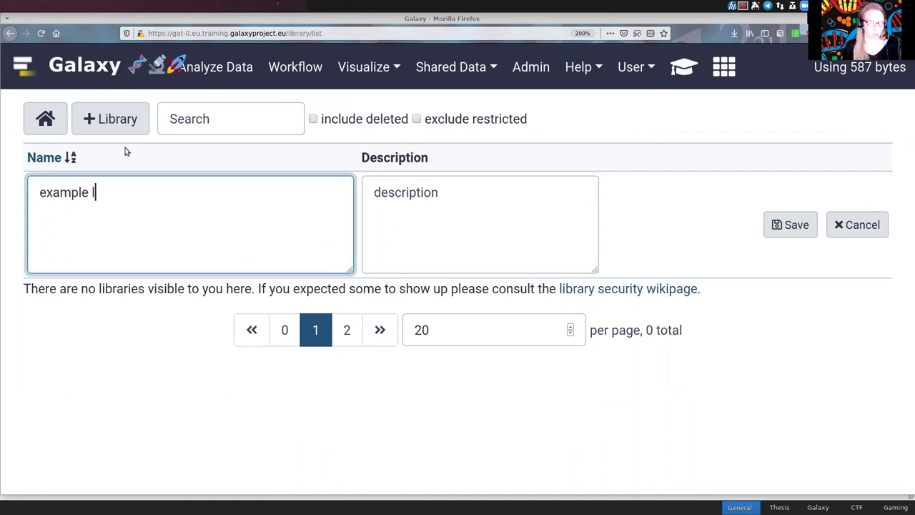
text(ibrary)
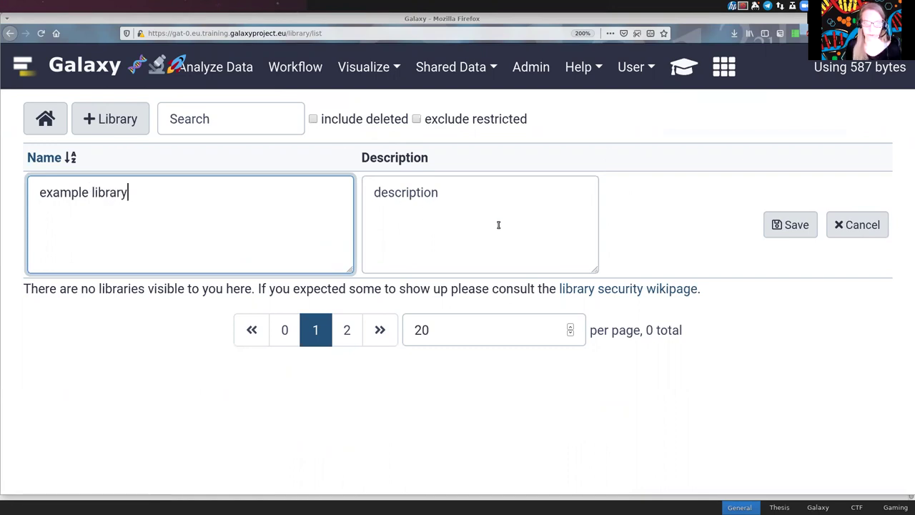
click(792, 226)
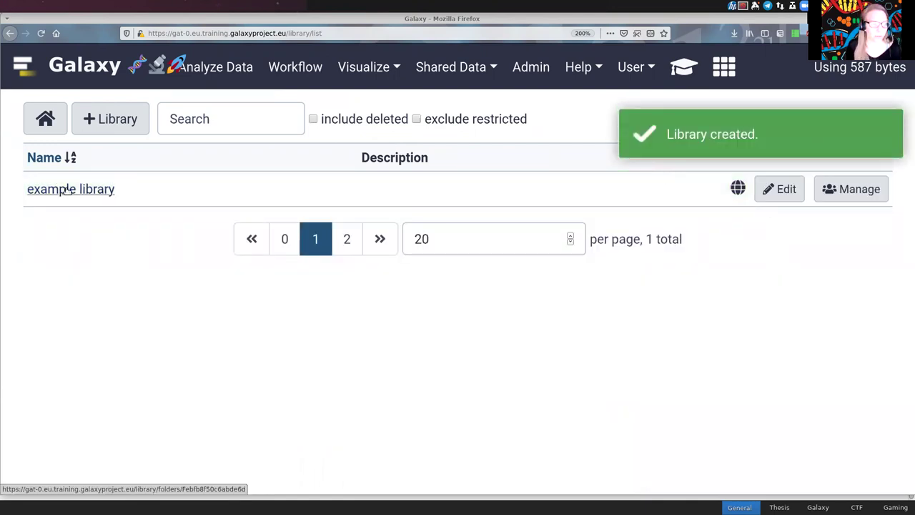
Open the example library and create a folder named "history files" in it without a description
click(91, 195)
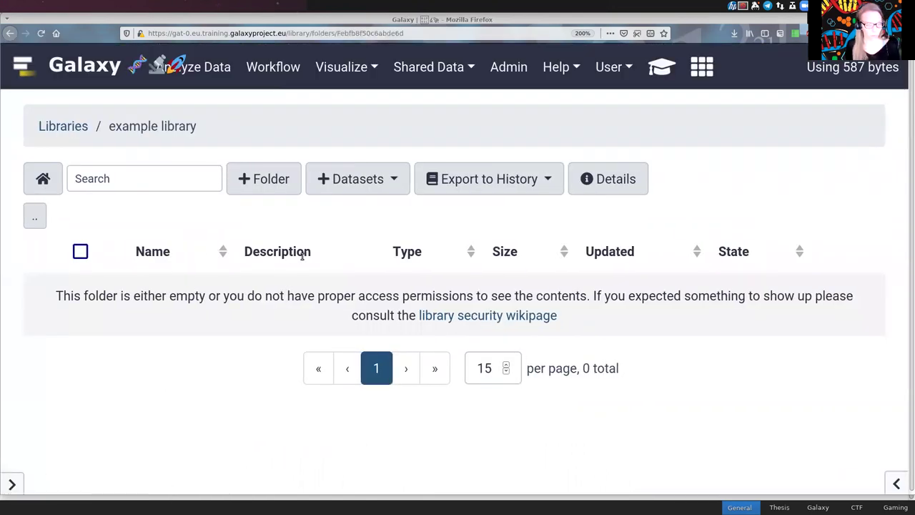
click(248, 180)
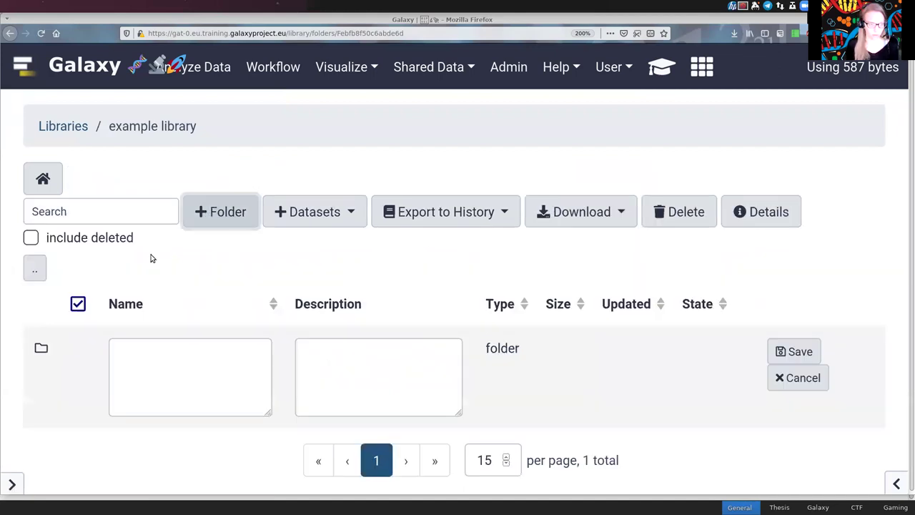
click(188, 357)
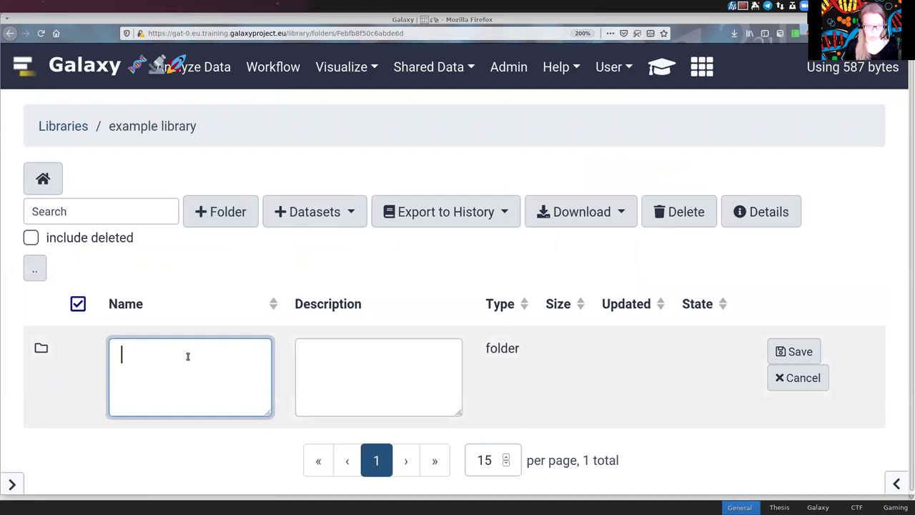
text(his)
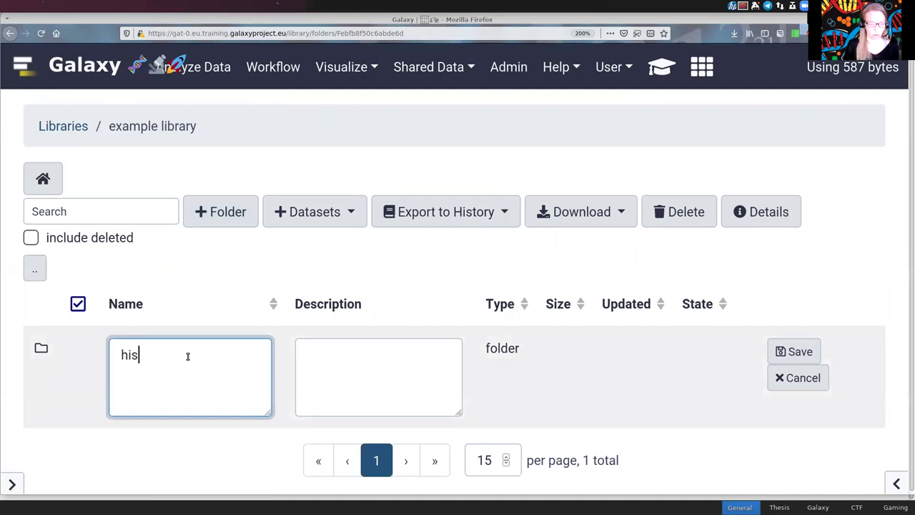
text(tory file)
click(801, 351)
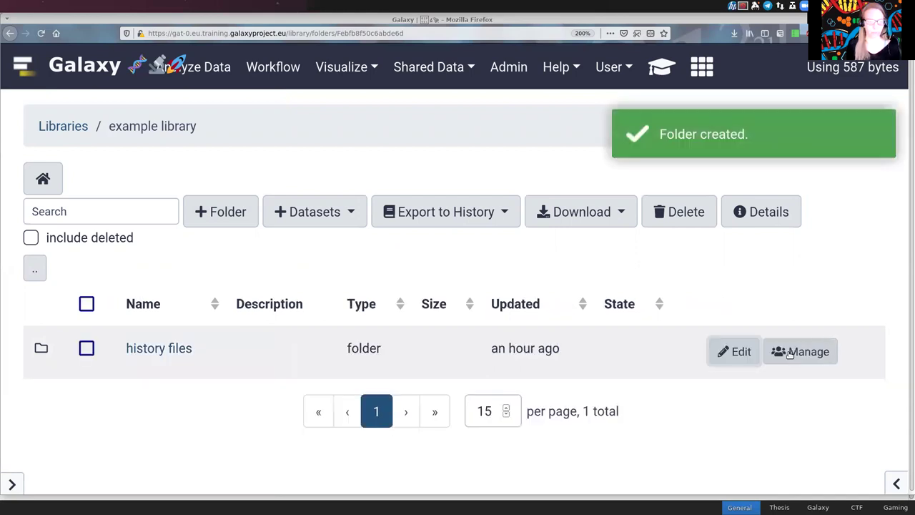
In the history files folder, start adding datasets from history and keep Unnamed history as the source
click(145, 349)
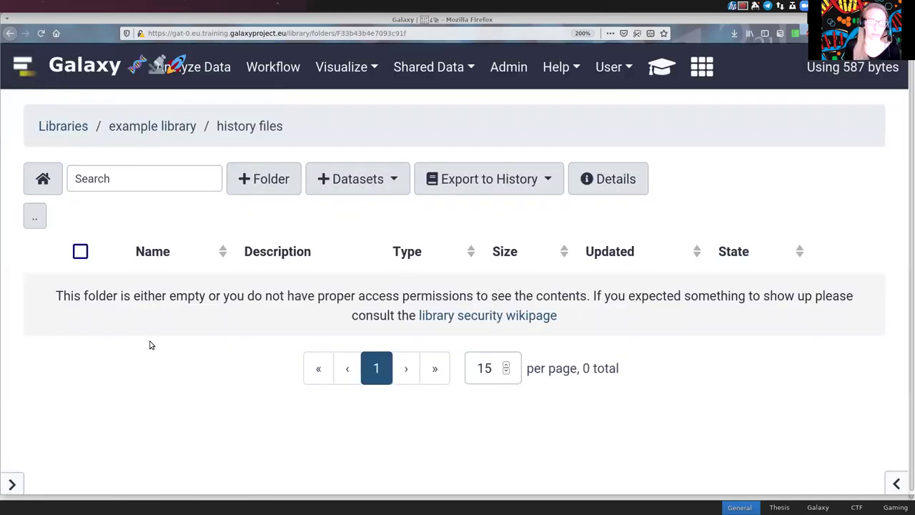
click(369, 179)
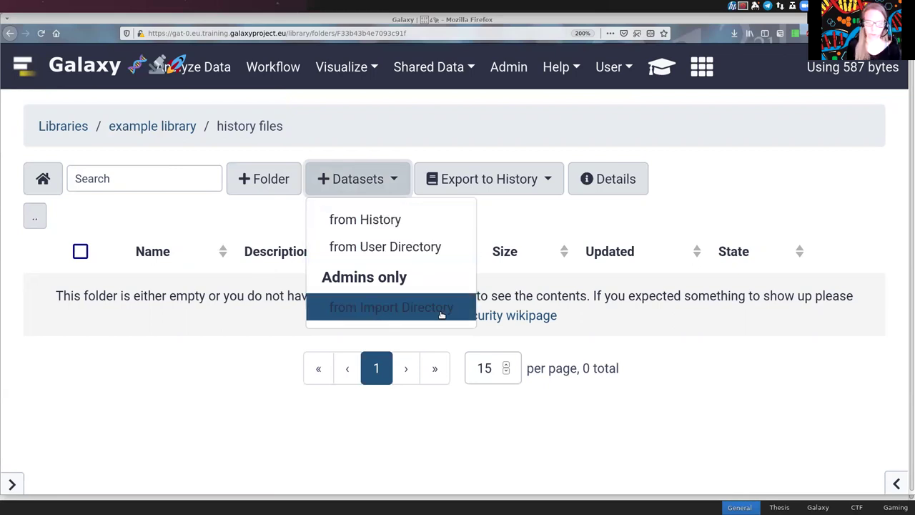
click(384, 221)
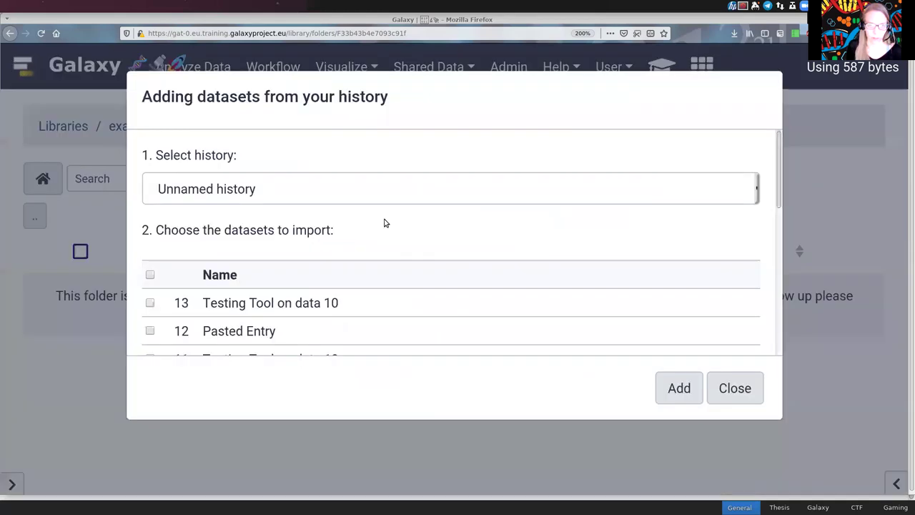
scroll(357, 306, down, 5)
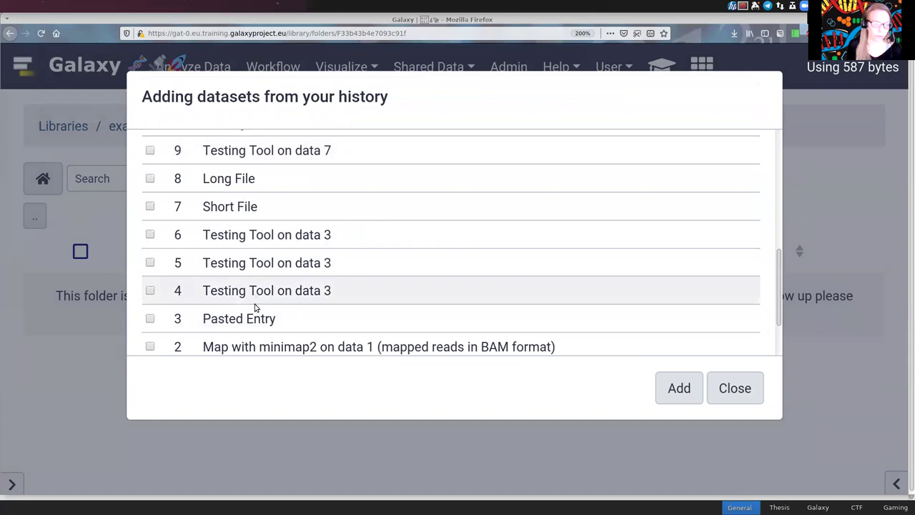
scroll(256, 304, up, 5)
click(210, 186)
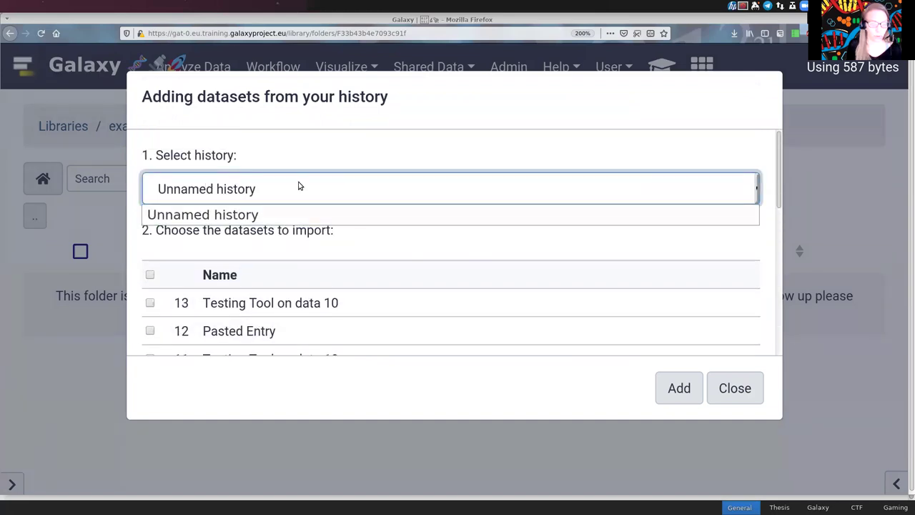
click(306, 250)
scroll(300, 255, down, 1)
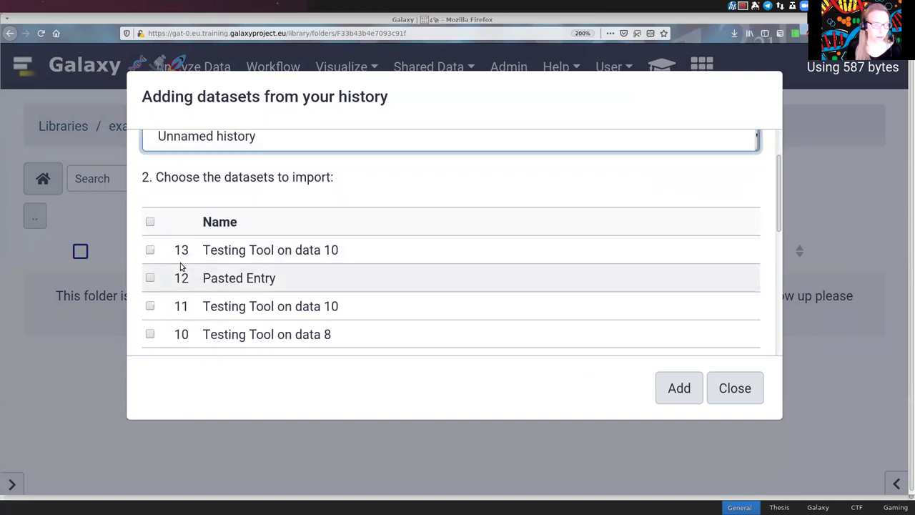
Add datasets 13 Testing Tool on data 10, 12 Pasted Entry, 8 Long File and 7 Short File to the folder and review its contents
click(151, 250)
click(150, 278)
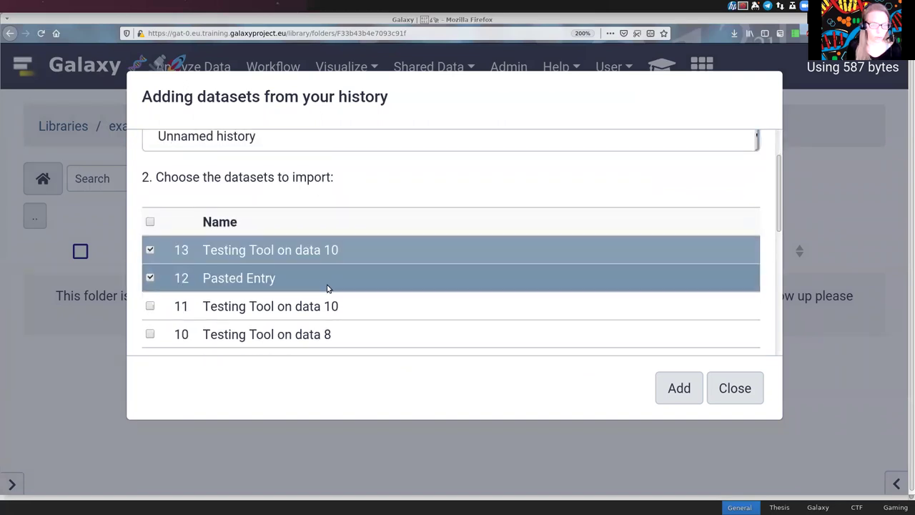
scroll(321, 288, down, 5)
click(149, 207)
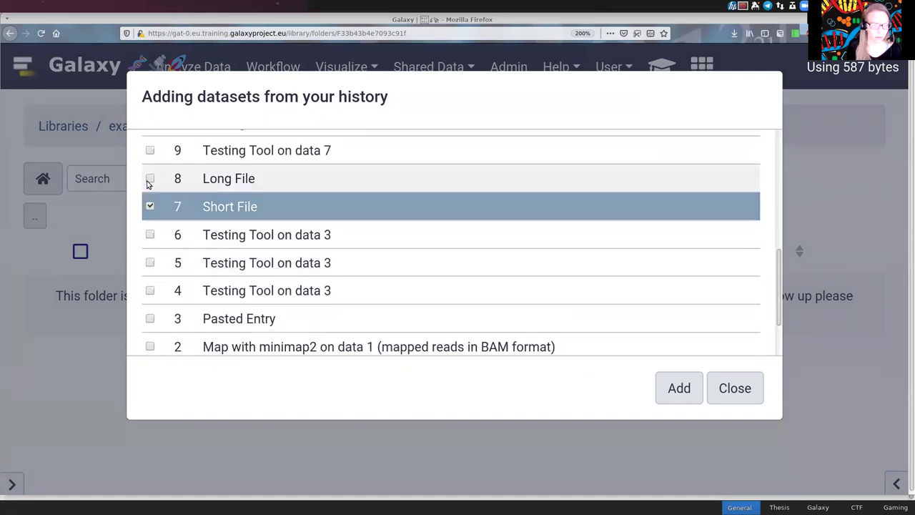
click(150, 178)
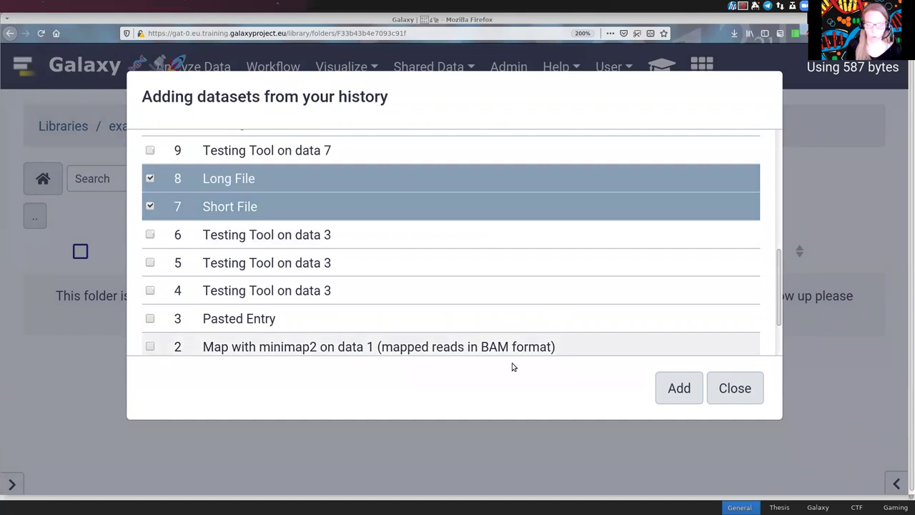
click(679, 387)
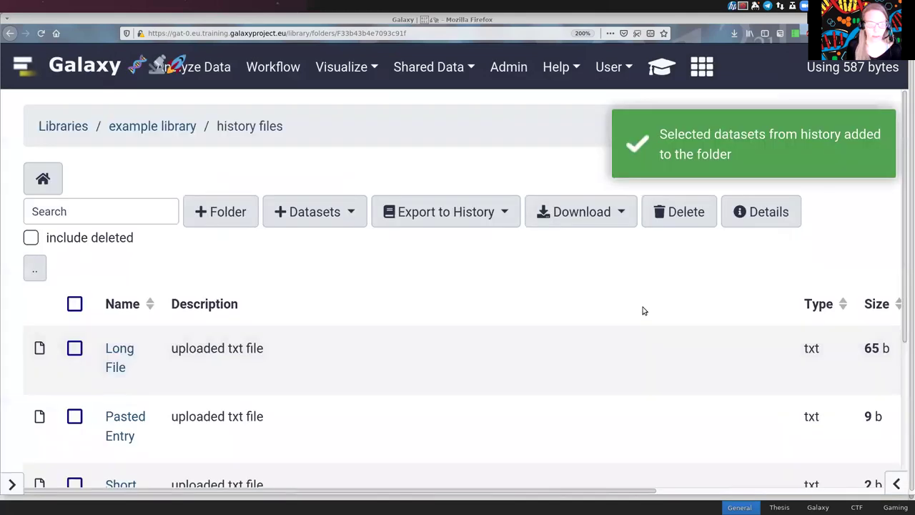
scroll(167, 363, down, 2)
scroll(167, 363, down, 2)
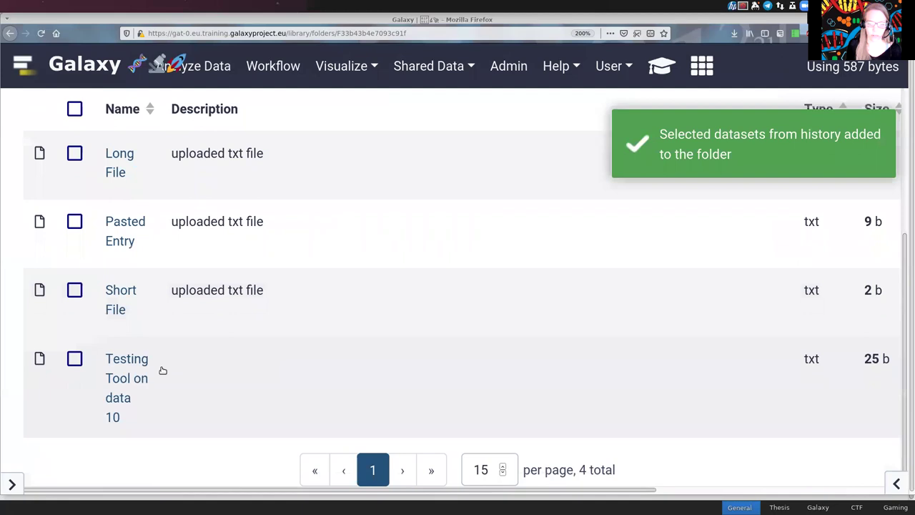
scroll(159, 370, up, 4)
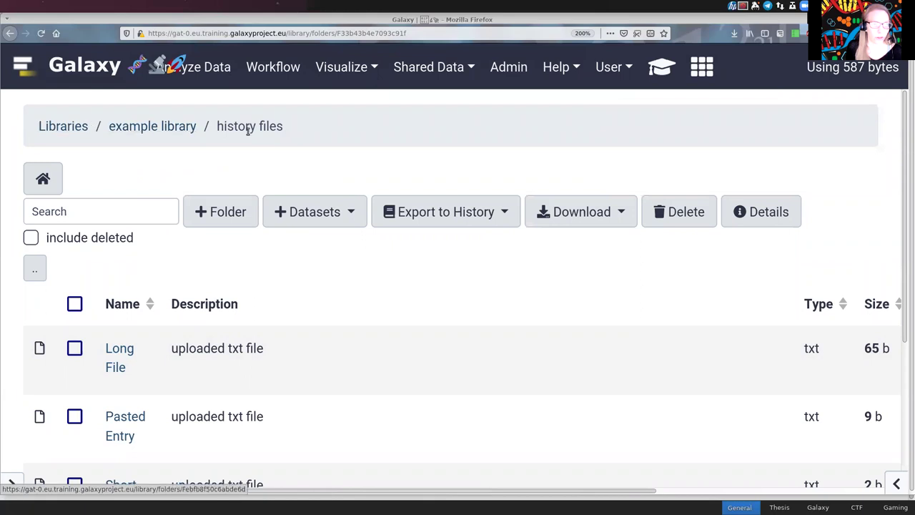
Return to the example library and create a second folder named "user dir" without a description
click(168, 129)
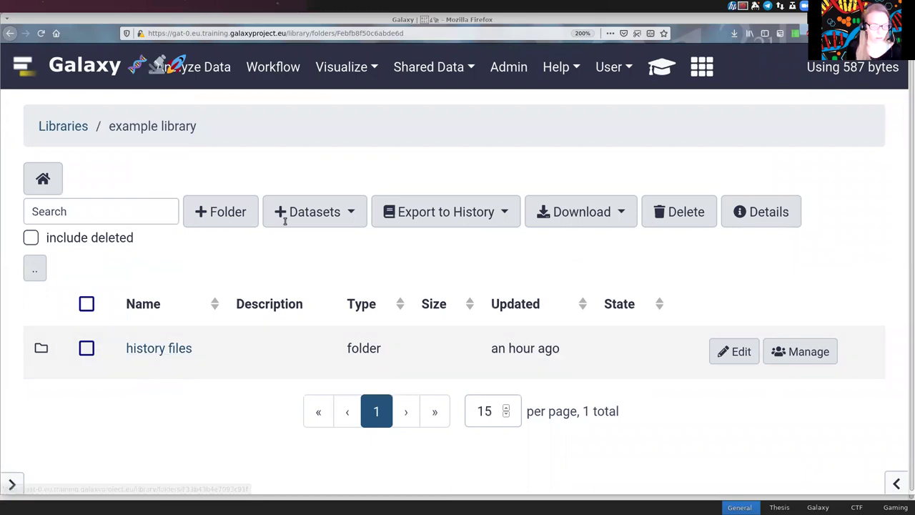
click(224, 215)
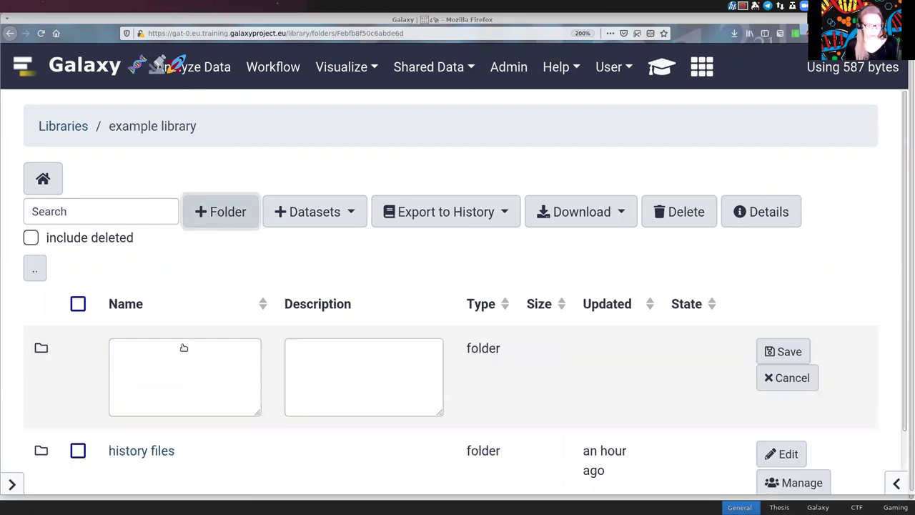
click(175, 361)
text(user)
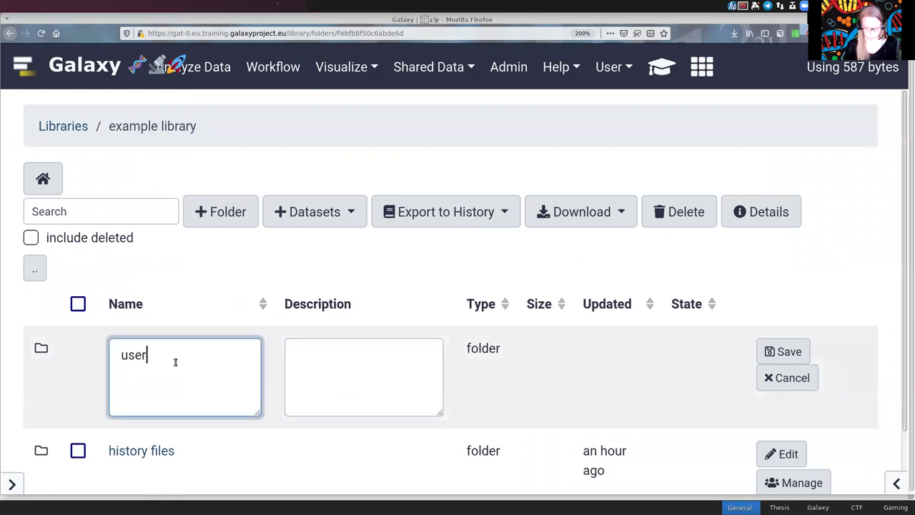
text(_)
text( dire)
key(BackSpace)
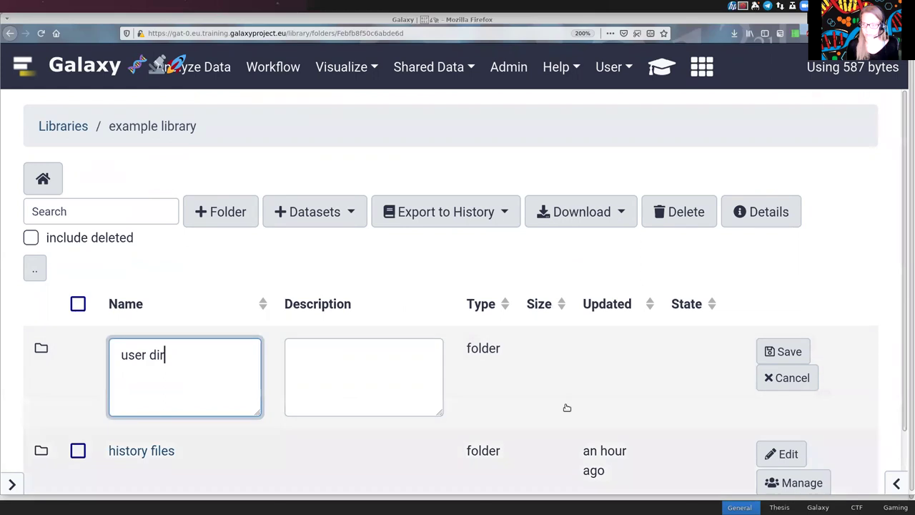
click(762, 344)
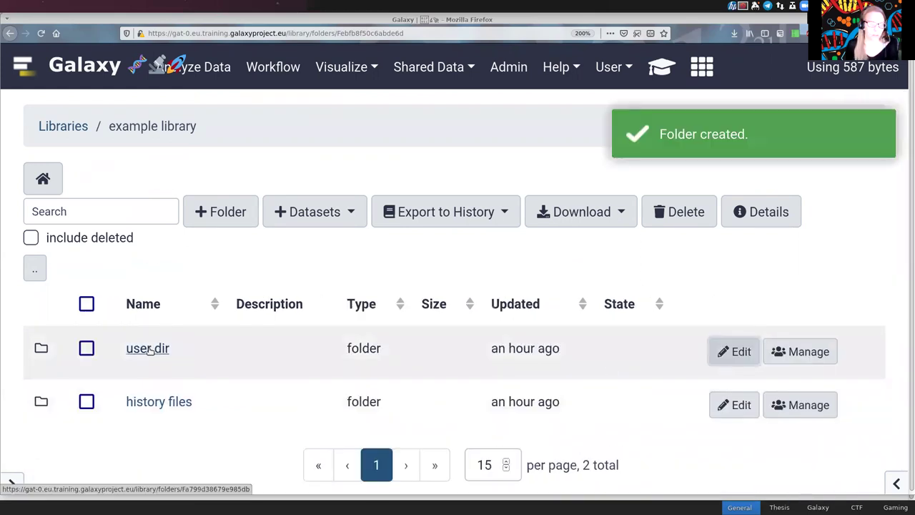
In the user dir folder, start adding datasets from the user directory and select the file user-wildtype.fna
click(148, 349)
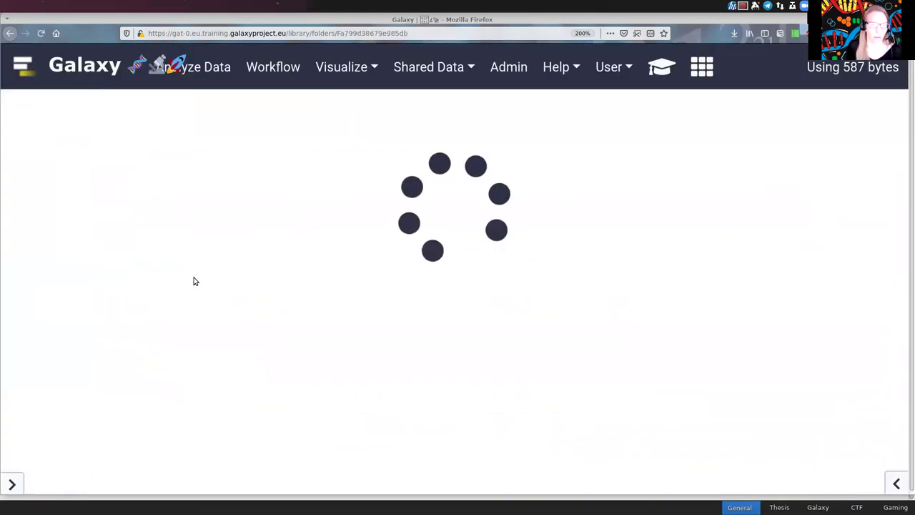
click(365, 189)
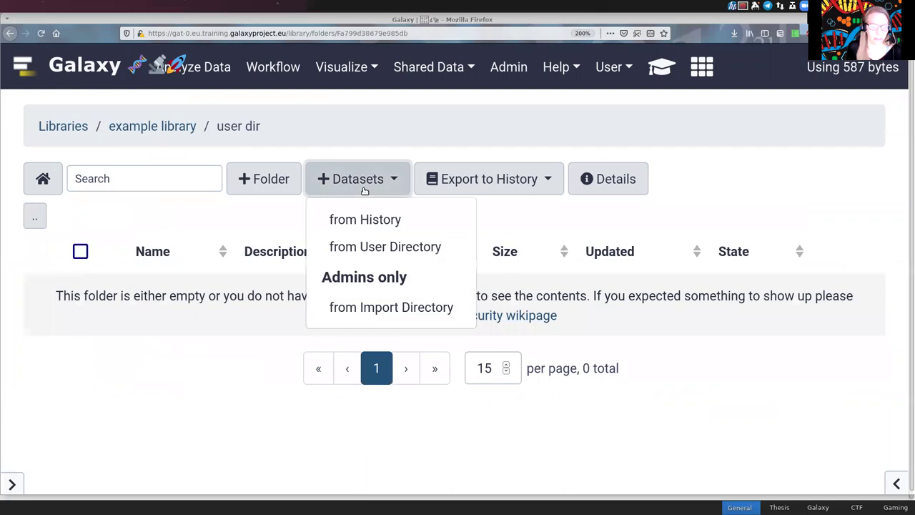
click(414, 248)
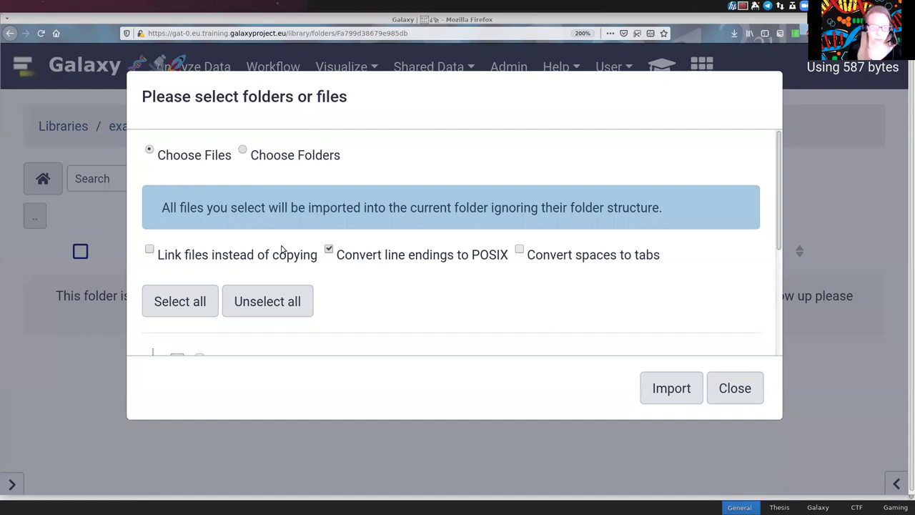
scroll(279, 250, down, 3)
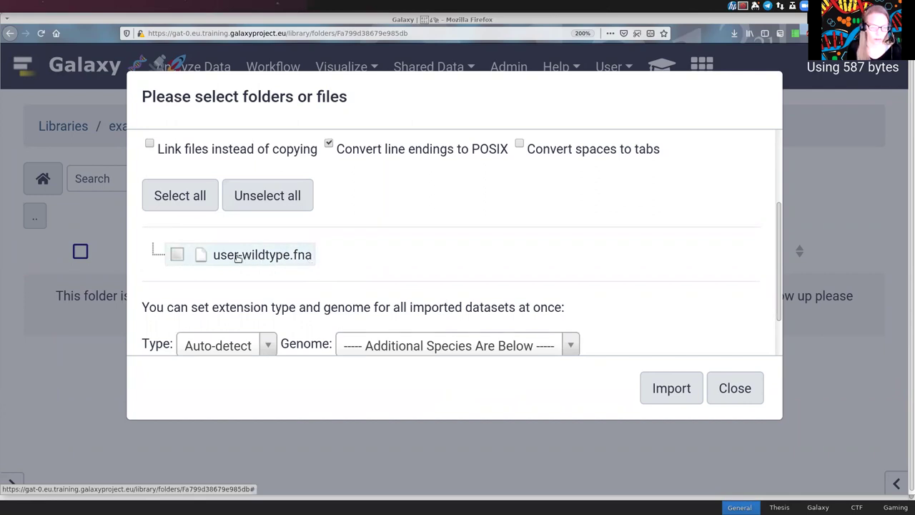
click(178, 255)
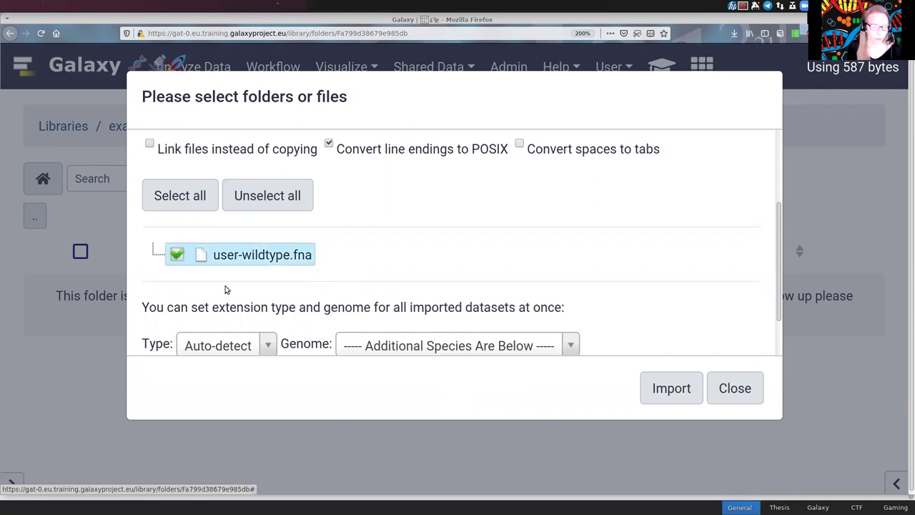
scroll(336, 257, down, 1)
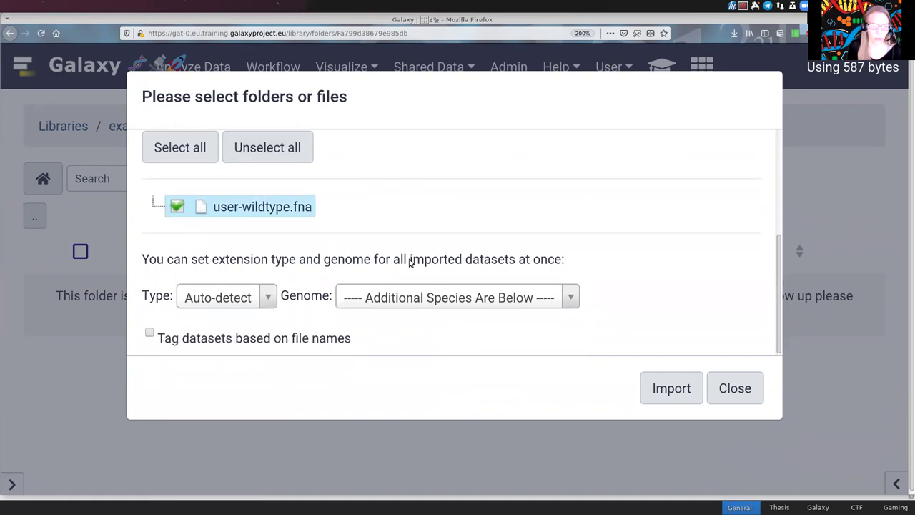
scroll(407, 260, up, 3)
scroll(390, 261, down, 3)
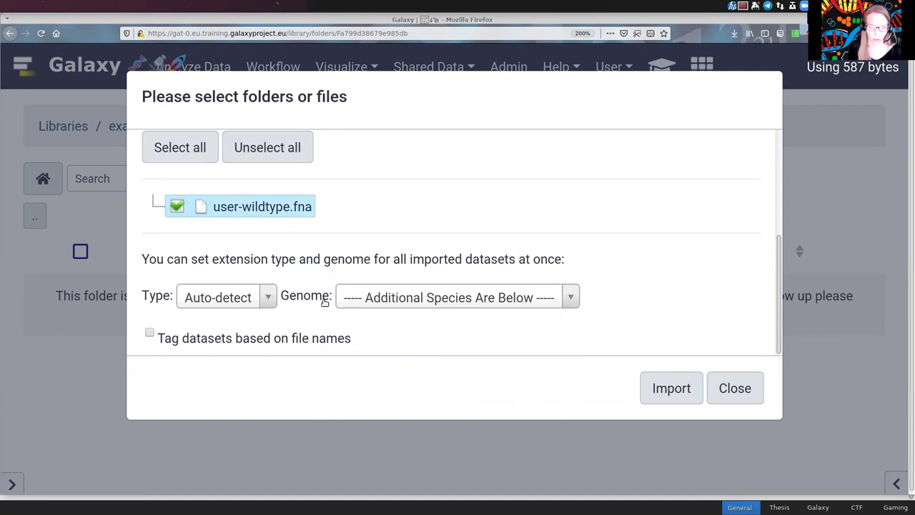
View the genome and type choices, keep type on Auto-detect and the default genome, and import the selected file
click(417, 299)
click(417, 299)
click(416, 298)
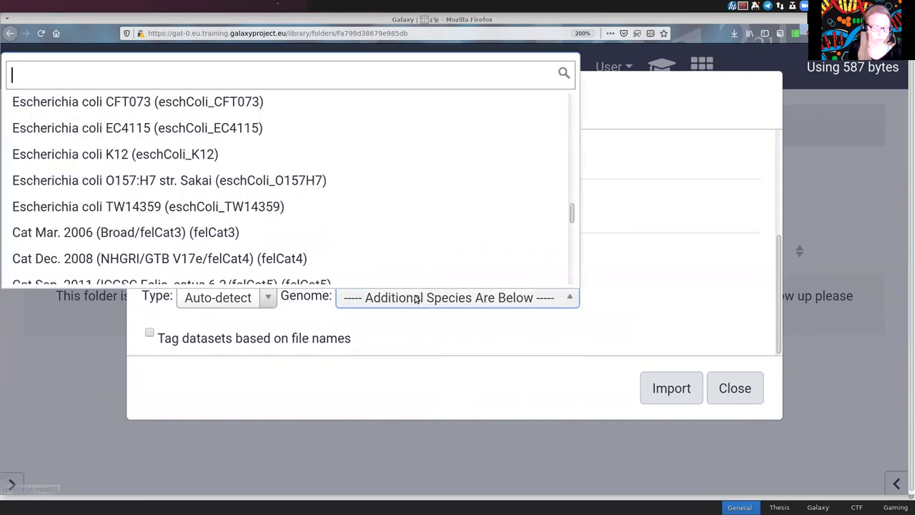
click(415, 298)
click(254, 300)
click(254, 300)
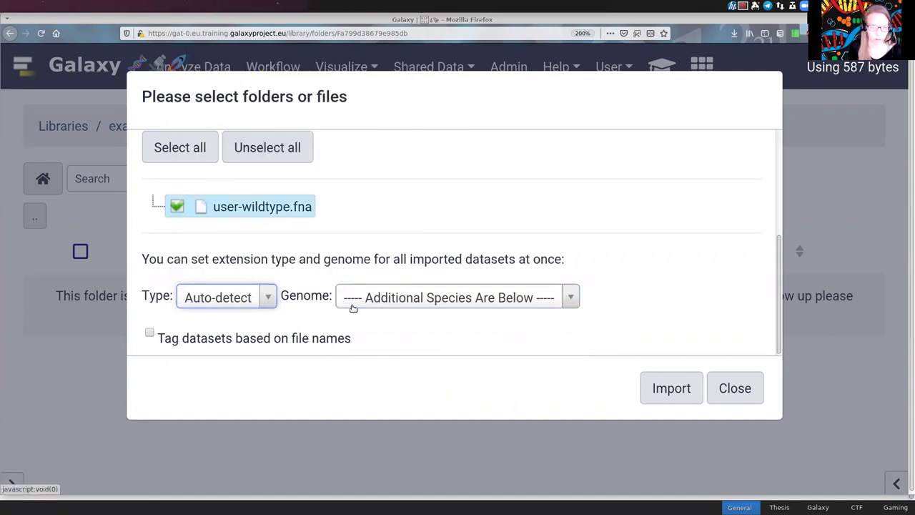
click(672, 388)
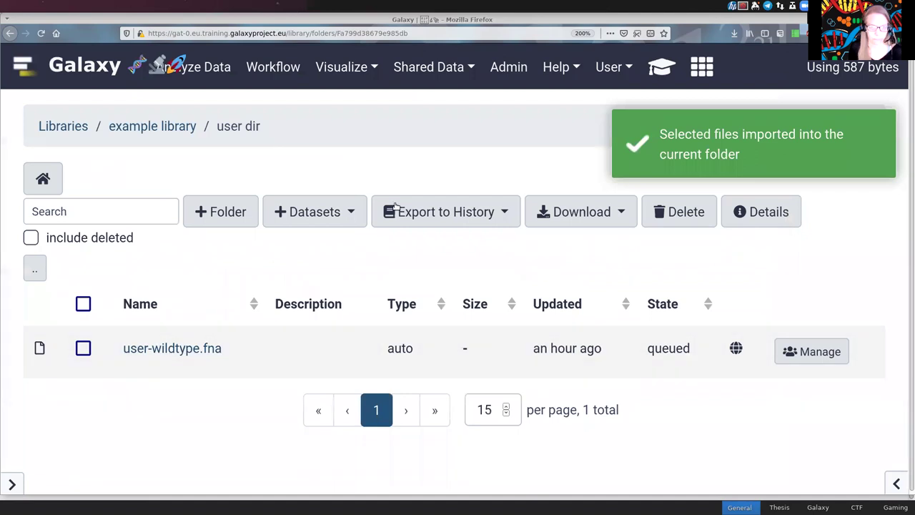
Return to the example library and import admin-wildtype.fna from the import directory, keeping the type on Auto-detect and the default genome
click(190, 126)
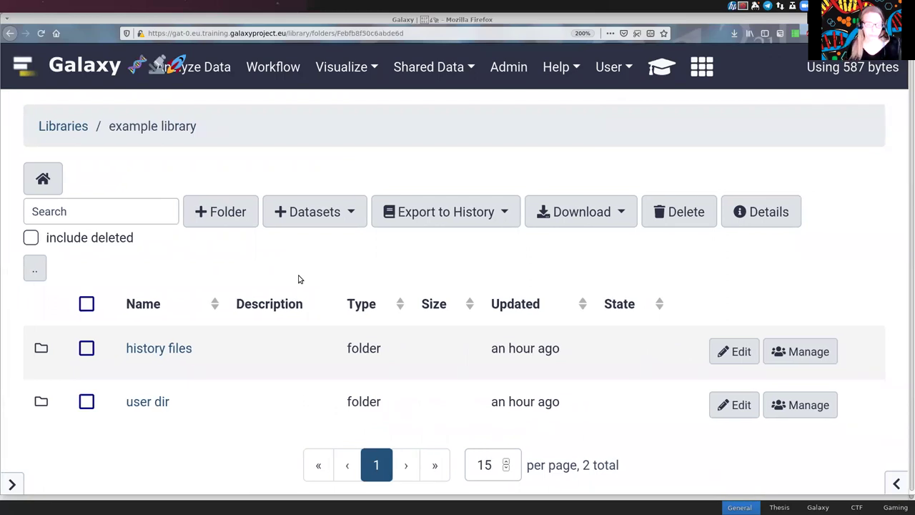
click(320, 212)
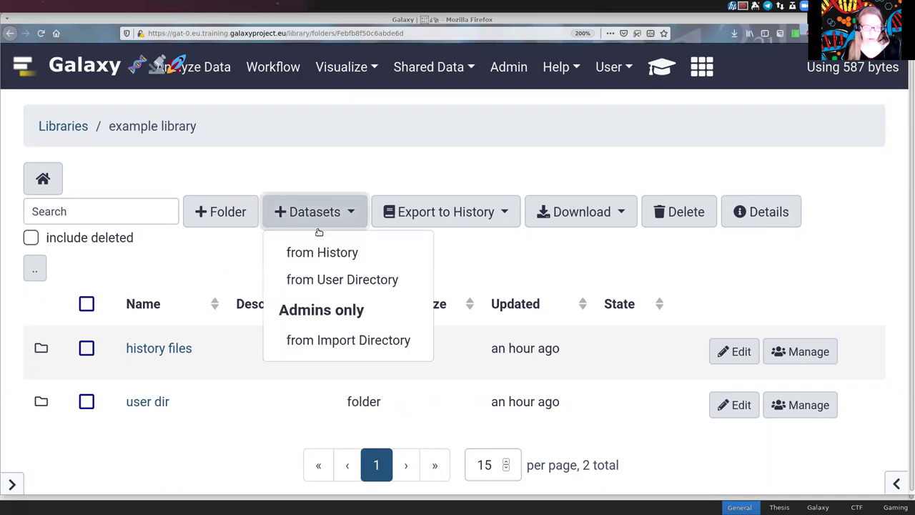
click(359, 342)
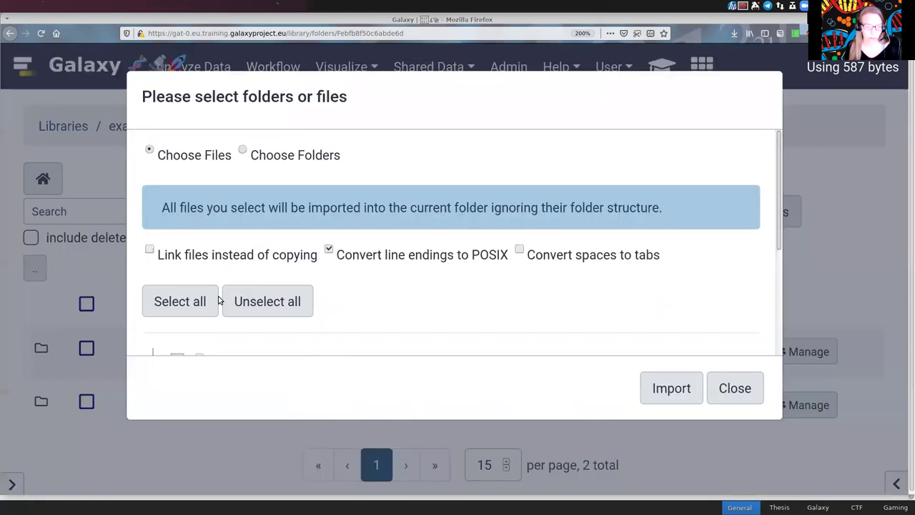
scroll(236, 249, down, 3)
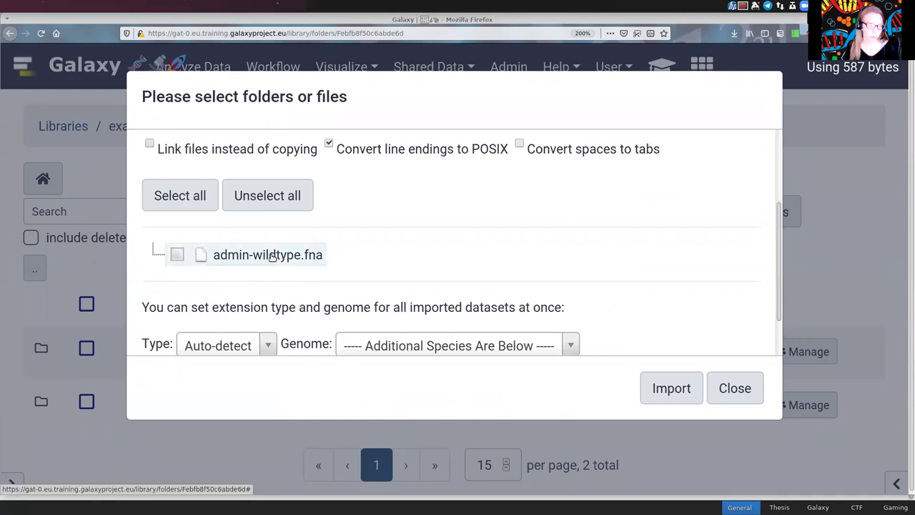
click(204, 258)
scroll(408, 296, down, 2)
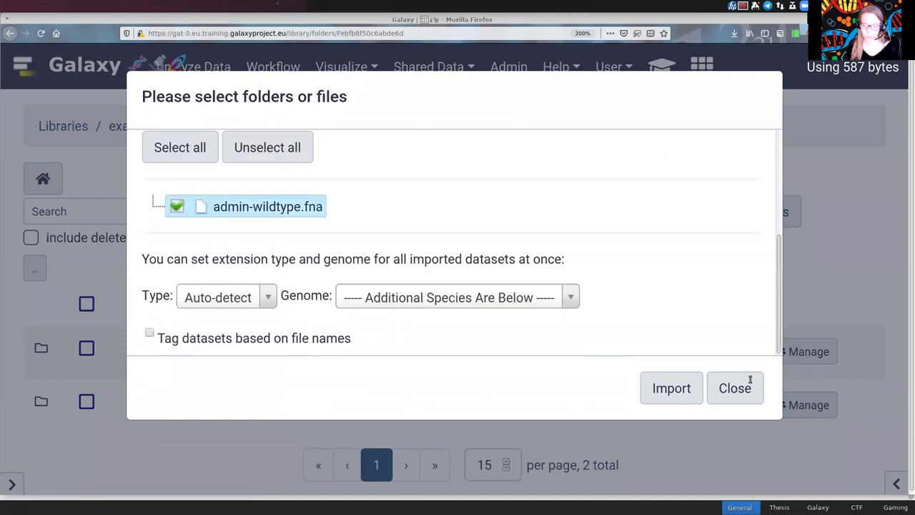
click(688, 395)
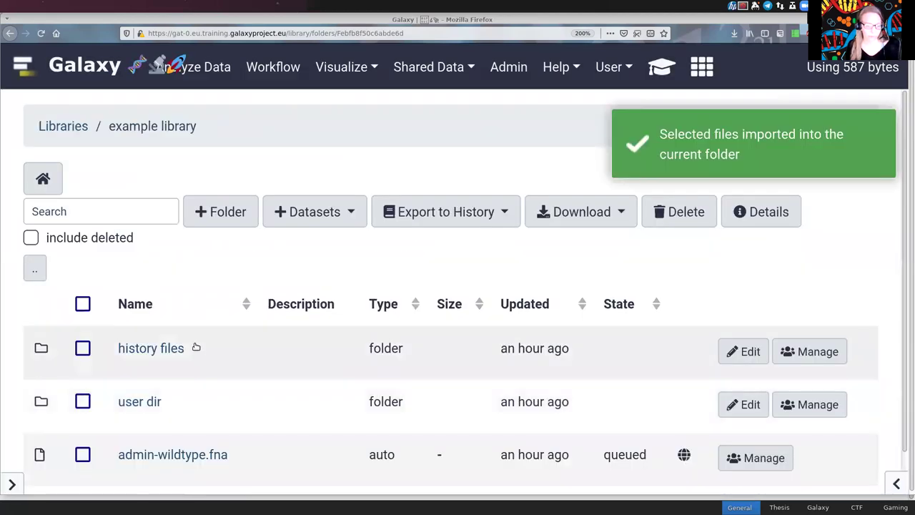
scroll(196, 347, down, 1)
scroll(196, 347, up, 1)
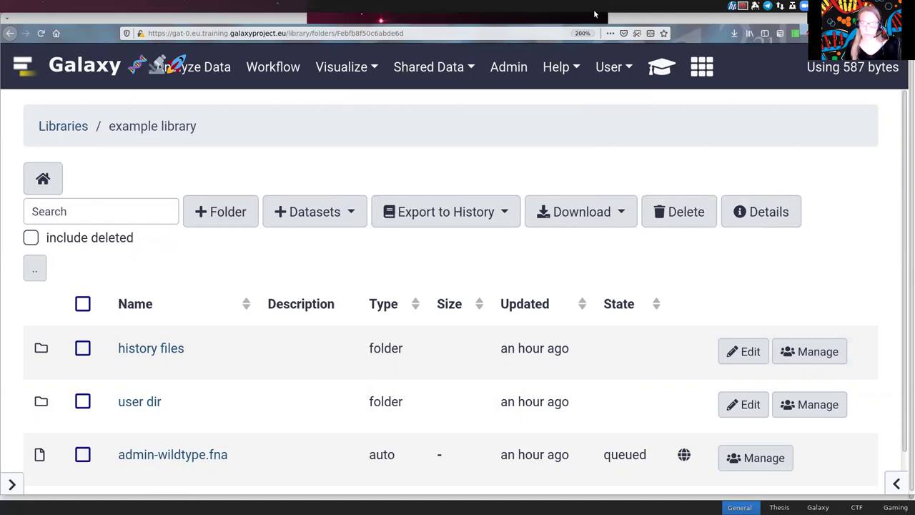
Copy the command cat /libraries/example-library.yaml from the Data Libraries tutorial and run it in the terminal
key(ctrl+Tab)
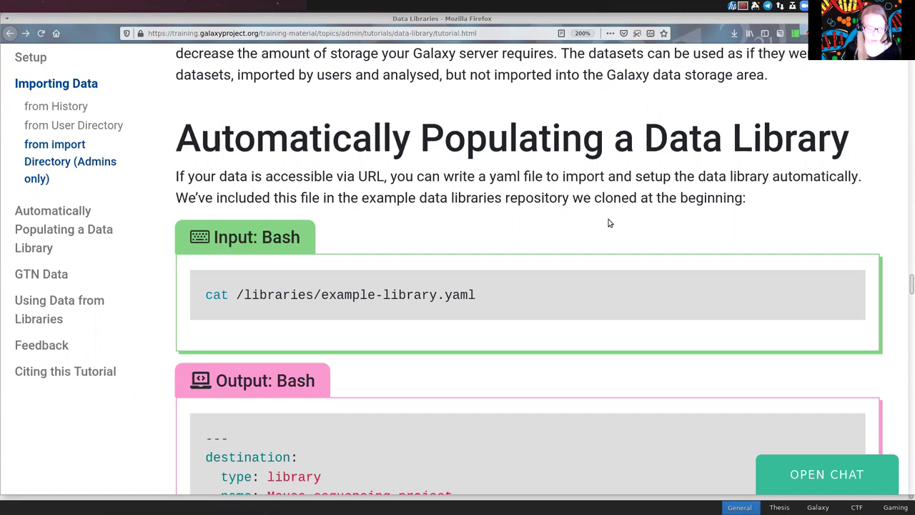
scroll(443, 208, down, 1)
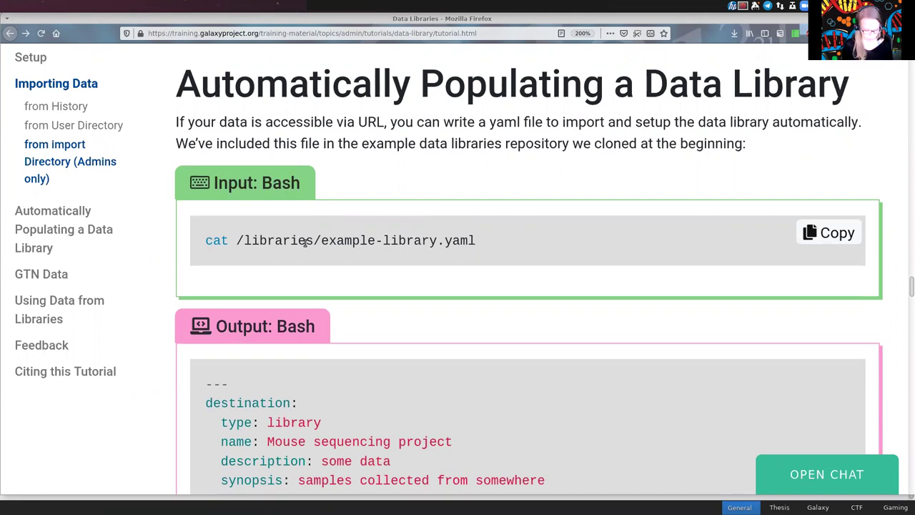
drag(493, 241, 220, 236)
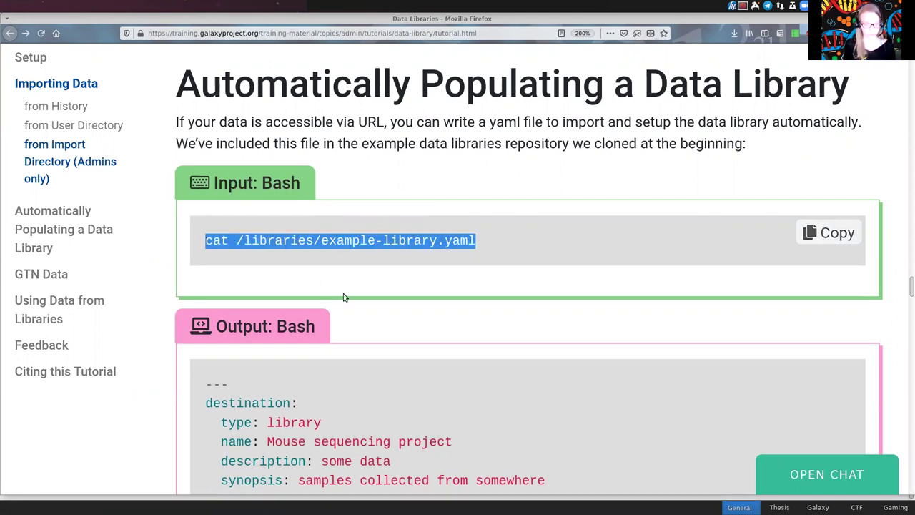
key(alt+Tab)
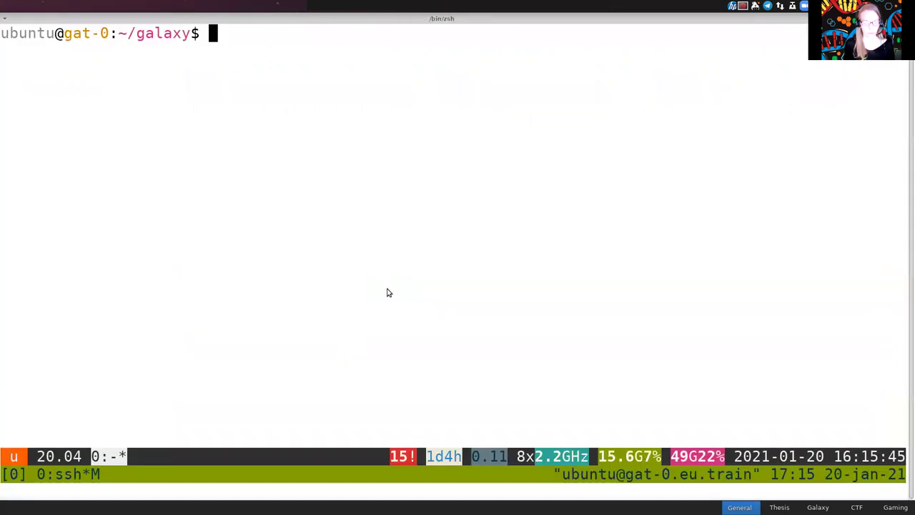
middle_click(384, 288)
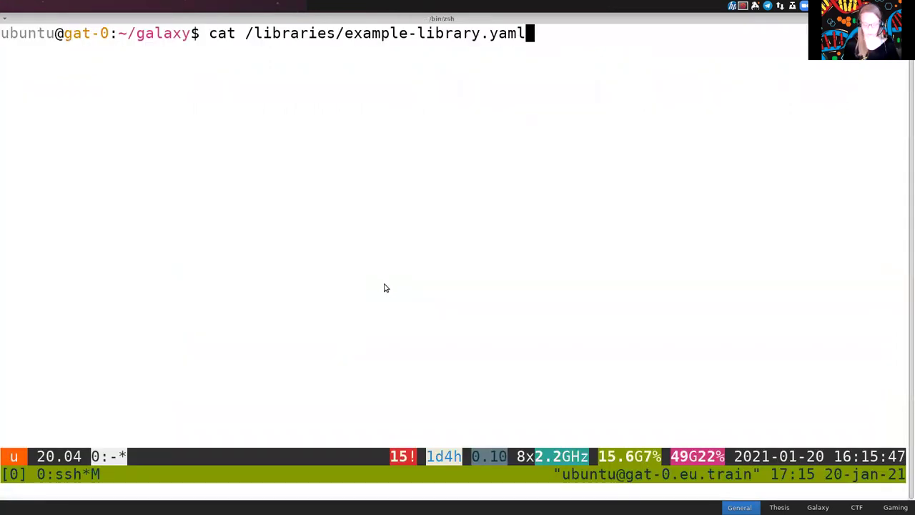
key(Return)
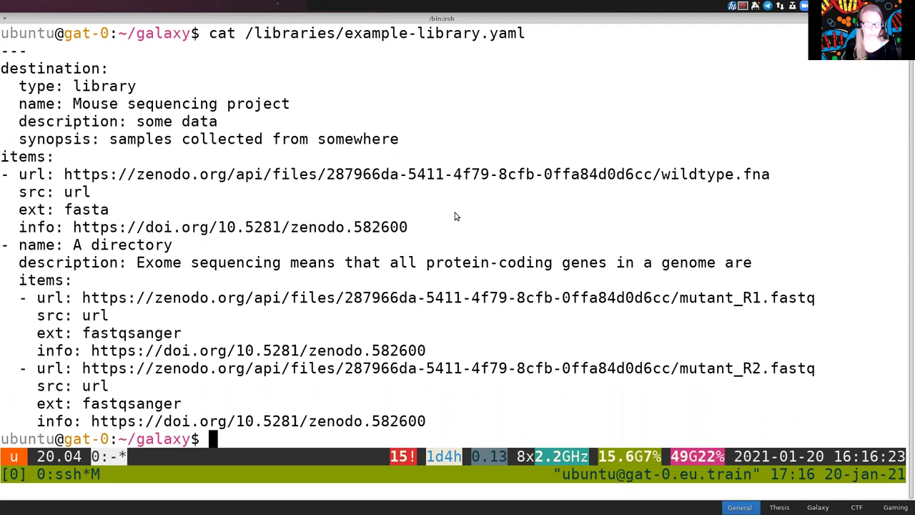
Return to the tutorial and read the expanded tip on getting the admin API key
key(alt+Tab)
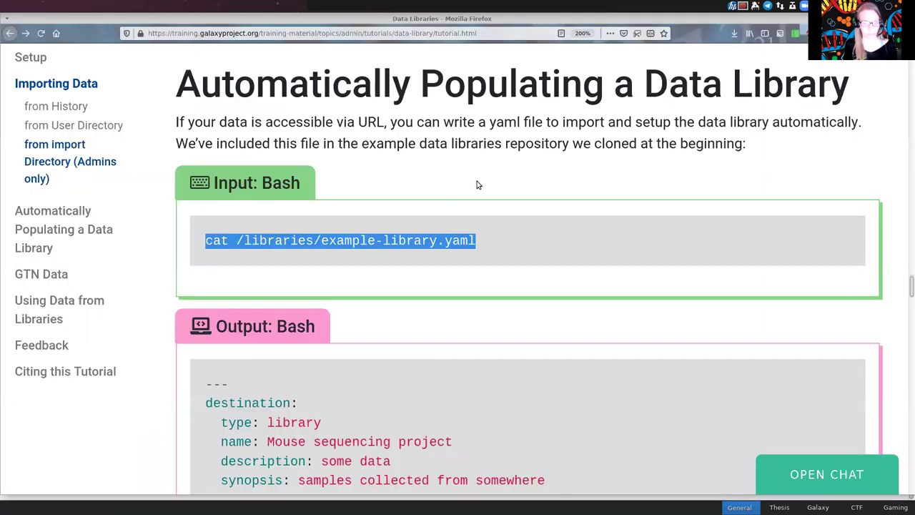
scroll(475, 207, down, 10)
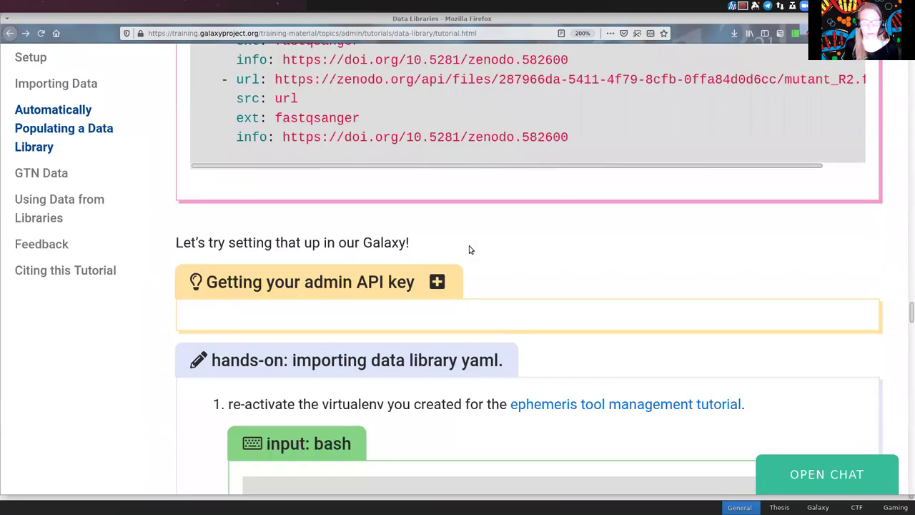
scroll(469, 249, down, 1)
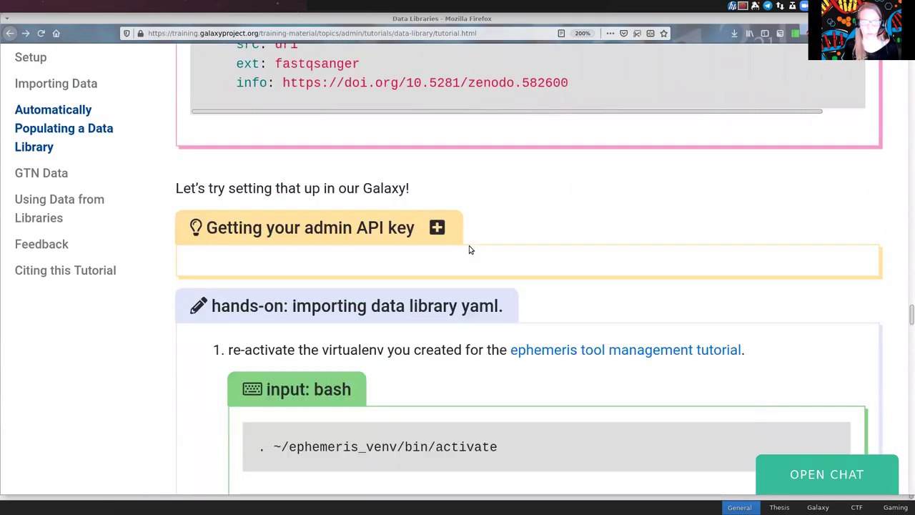
click(437, 228)
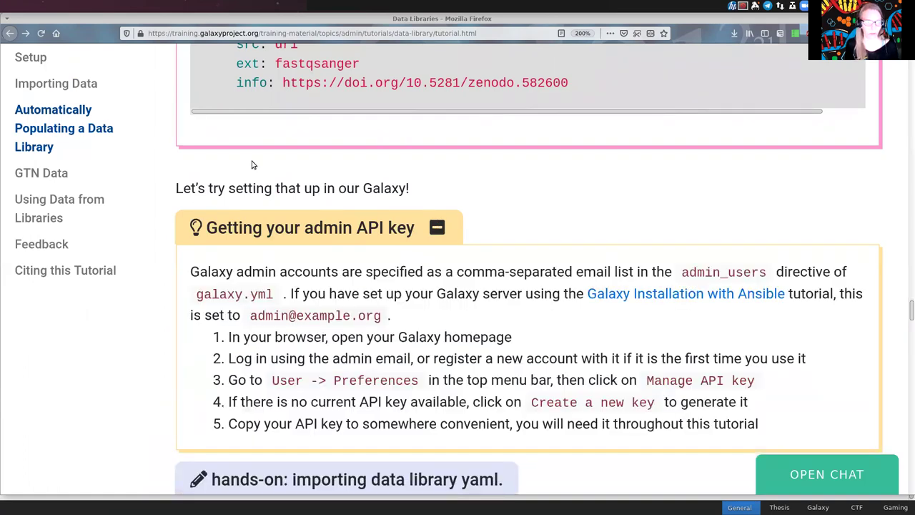
key(alt)
scroll(265, 233, up, 1)
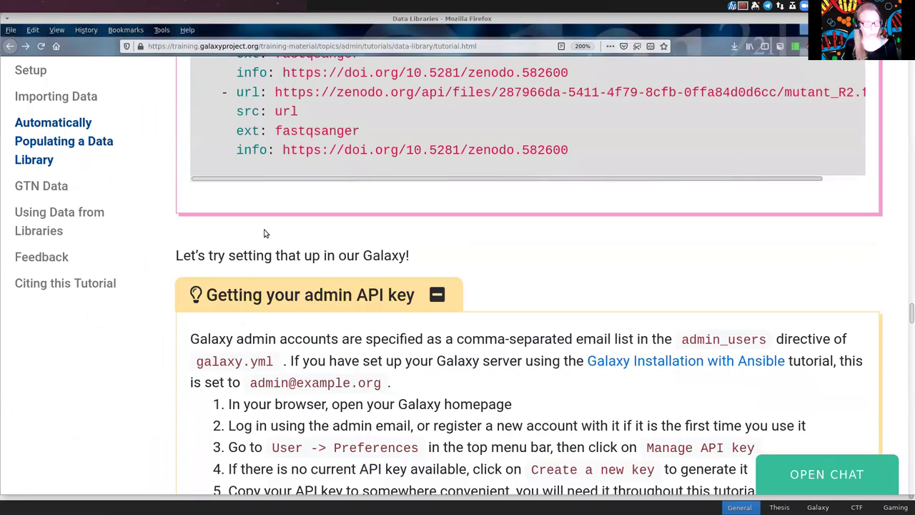
Switch to Galaxy, go from its home page to the API key management in the user preferences, and select the current API key
key(alt+Tab)
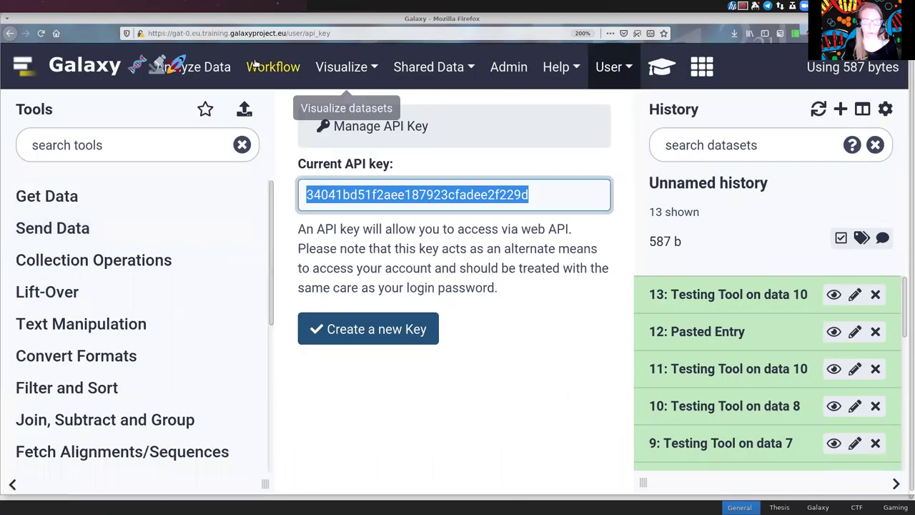
click(194, 67)
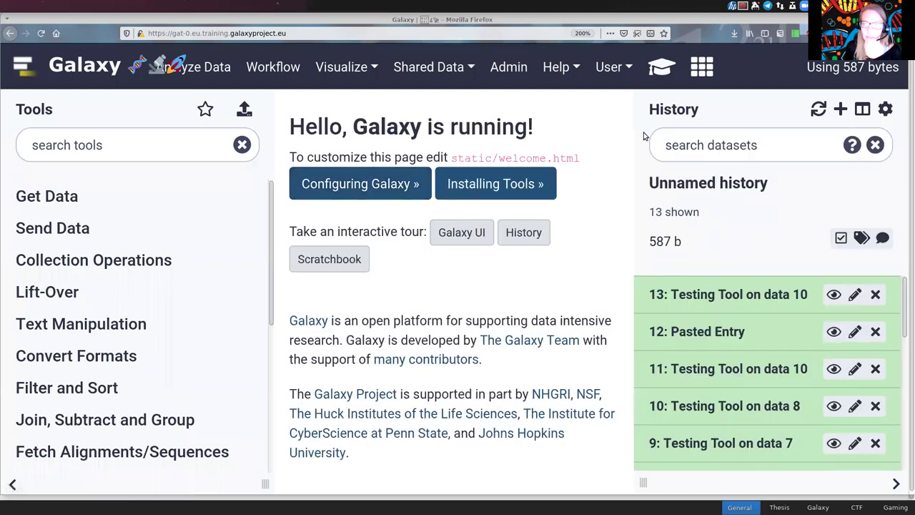
click(616, 67)
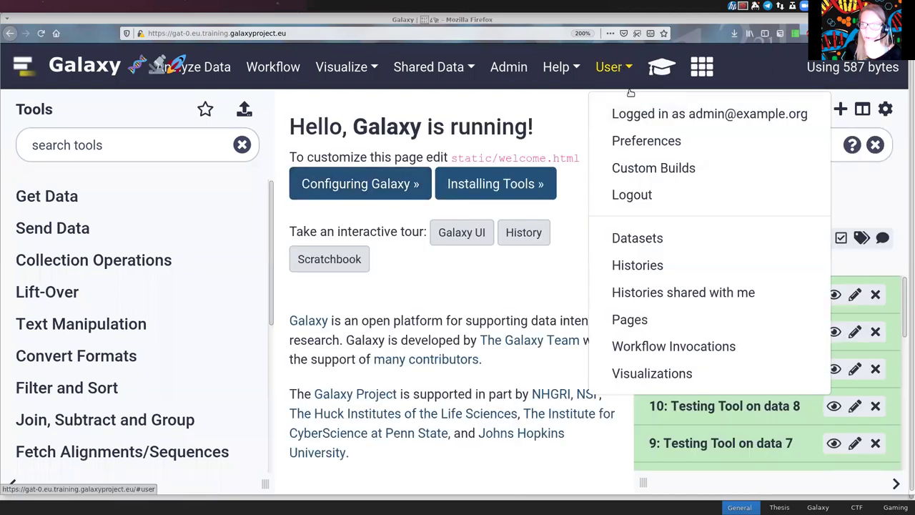
click(619, 140)
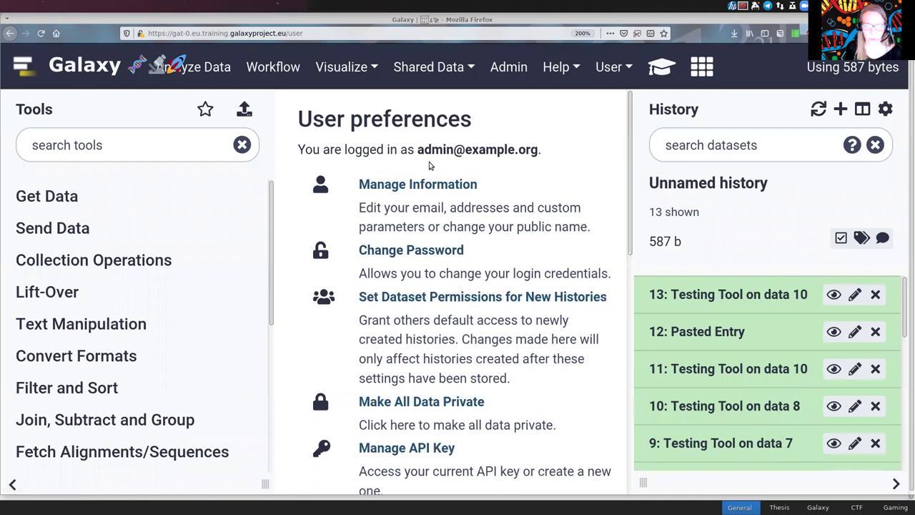
scroll(443, 236, down, 4)
scroll(451, 269, down, 5)
scroll(450, 269, up, 5)
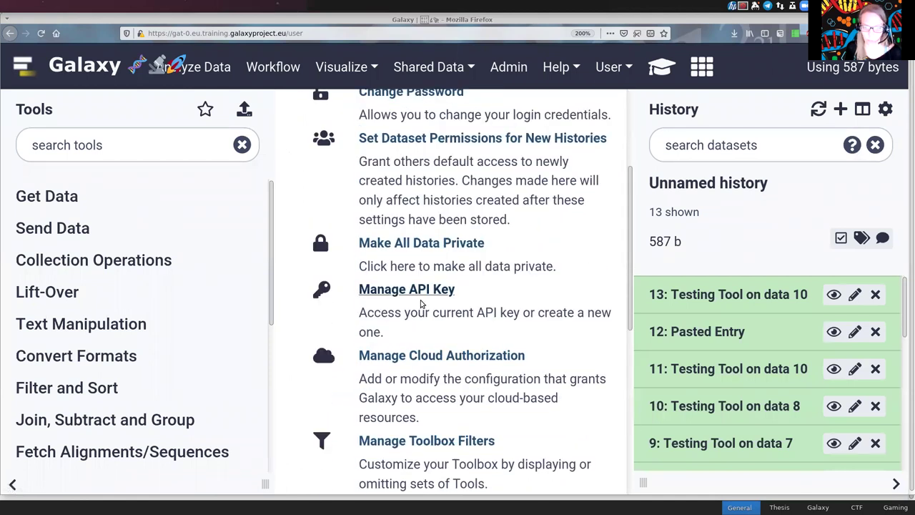
click(429, 294)
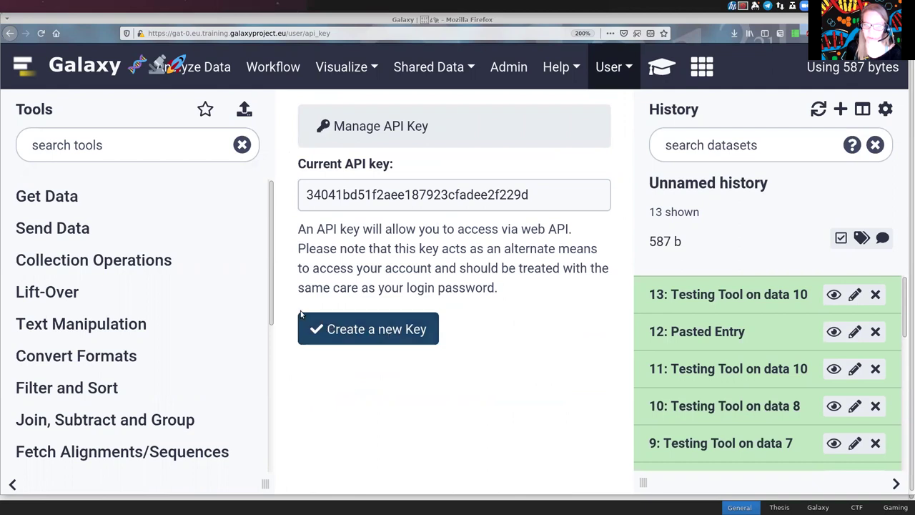
double_click(490, 194)
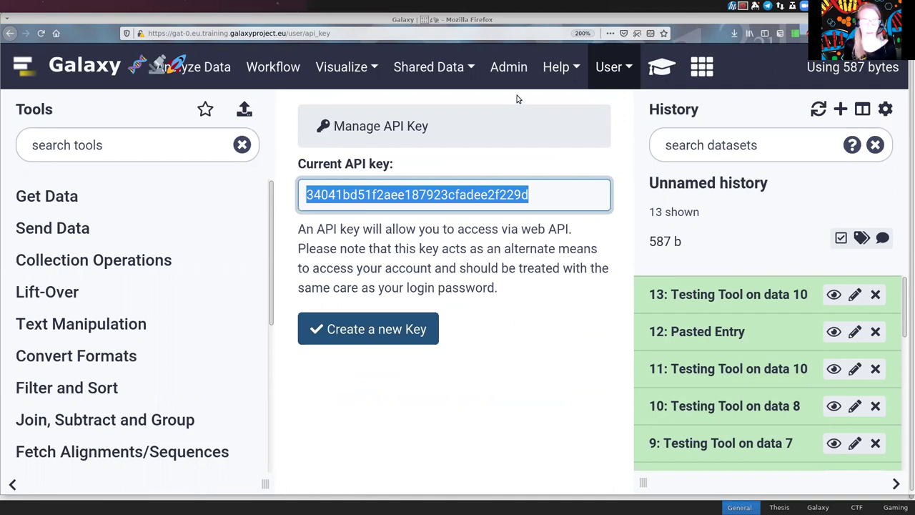
Return to the tutorial's hands-on for importing the data library yaml and check the tip for a missing virtualenv, collapsing it again
key(alt+Tab)
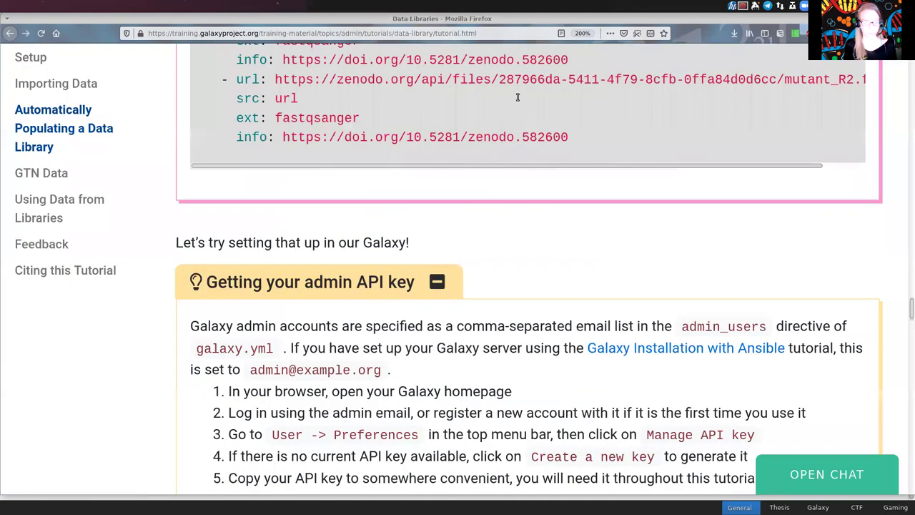
scroll(591, 240, down, 5)
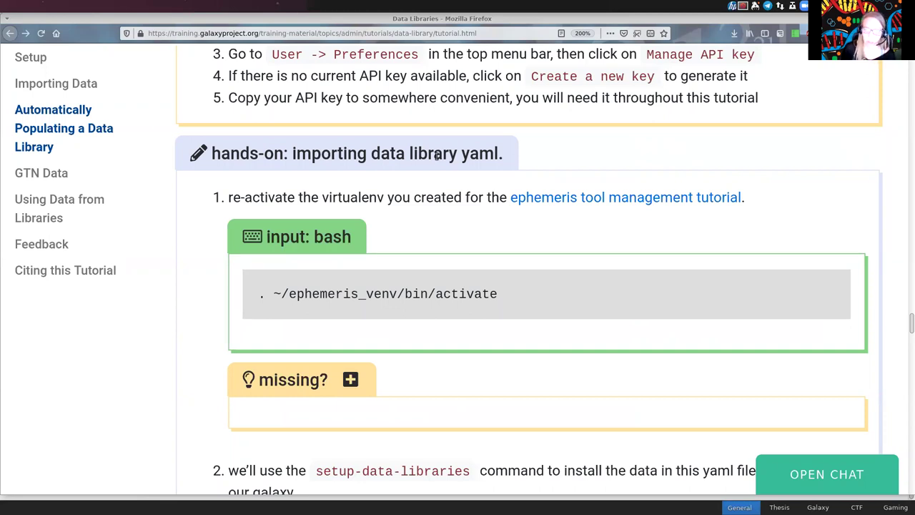
mouse_move(432, 309)
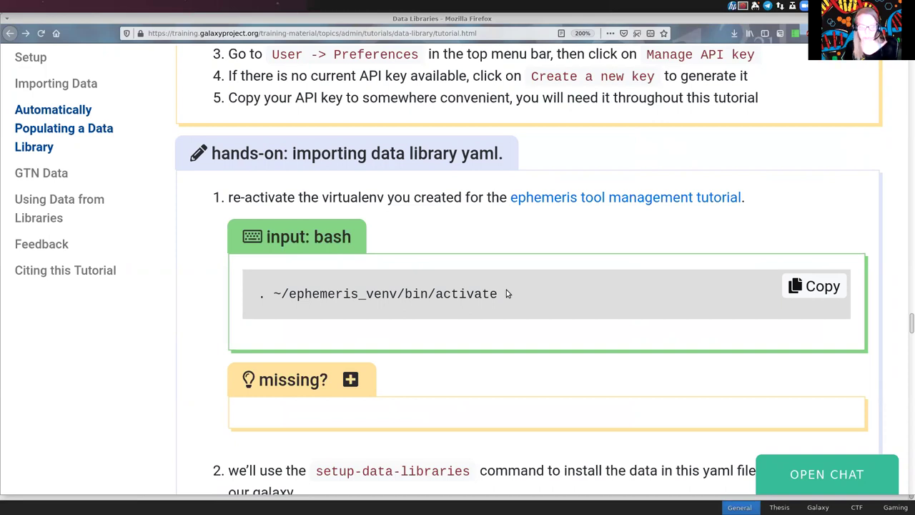
scroll(415, 306, down, 3)
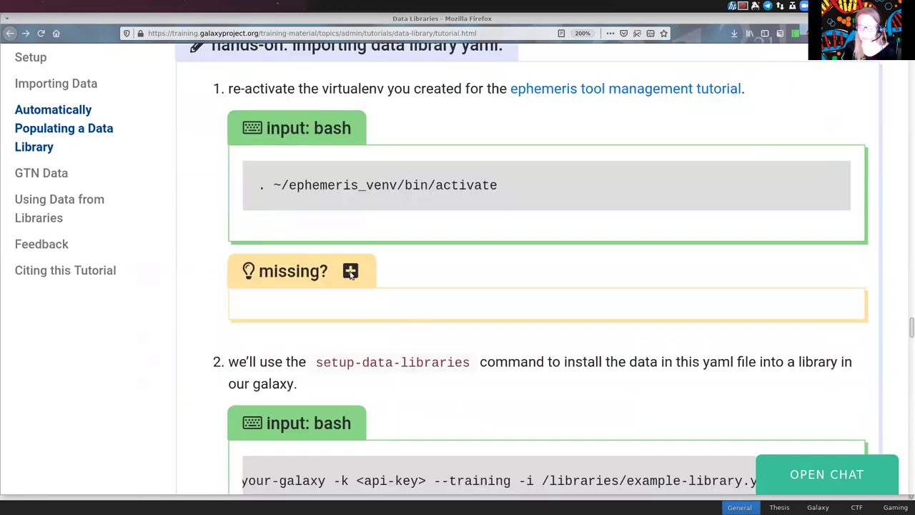
click(350, 271)
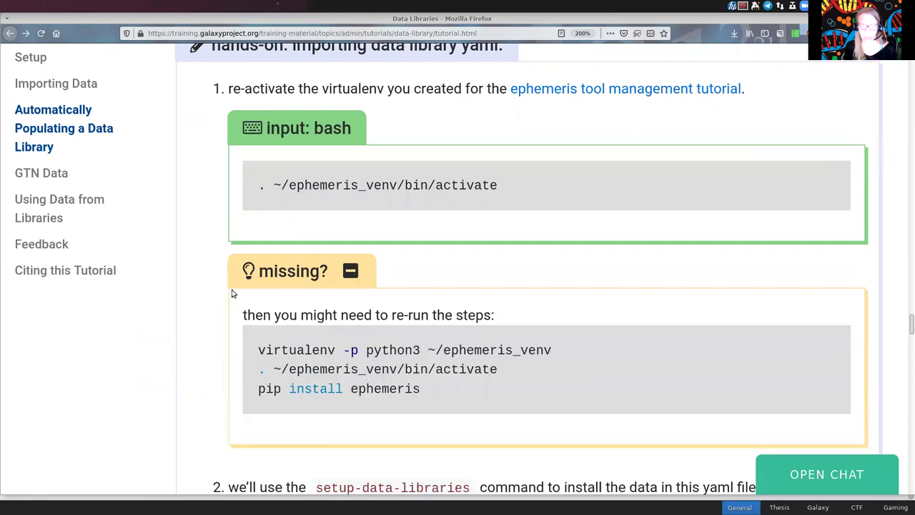
click(351, 271)
Copy the tutorial's command . ~/ephemeris_venv/bin/activate and run it in the terminal to activate the virtualenv
triple_click(326, 188)
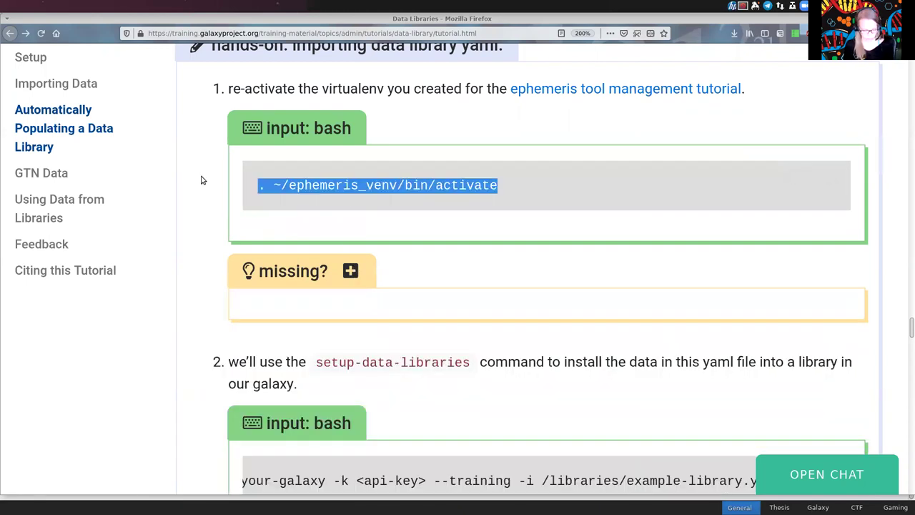
key(alt+Tab)
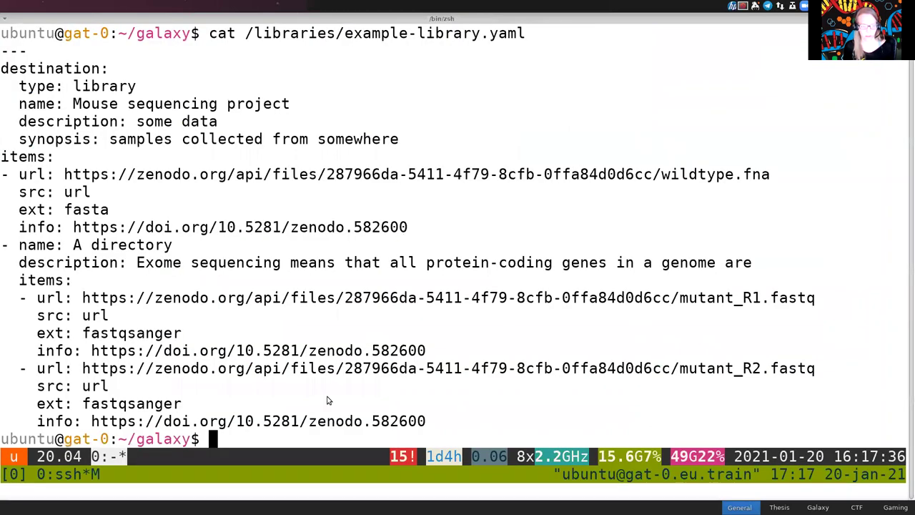
key(ctrl+shift+v)
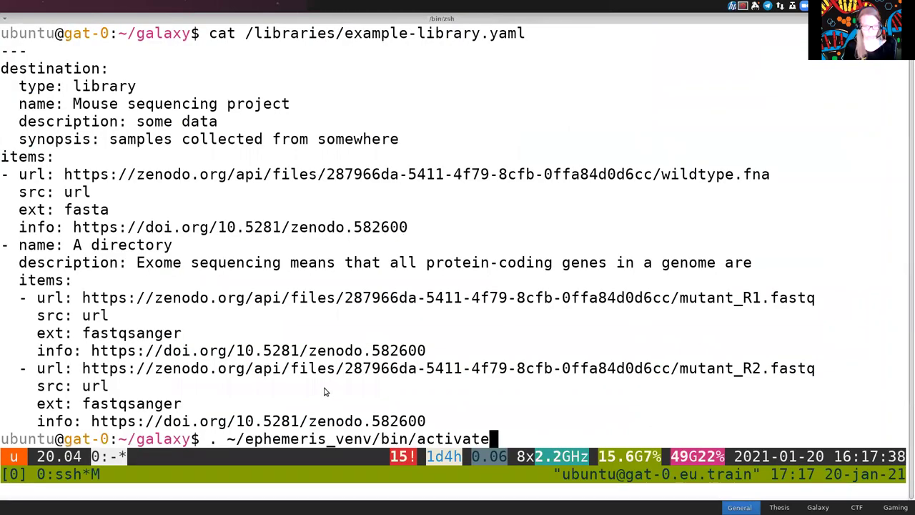
key(Return)
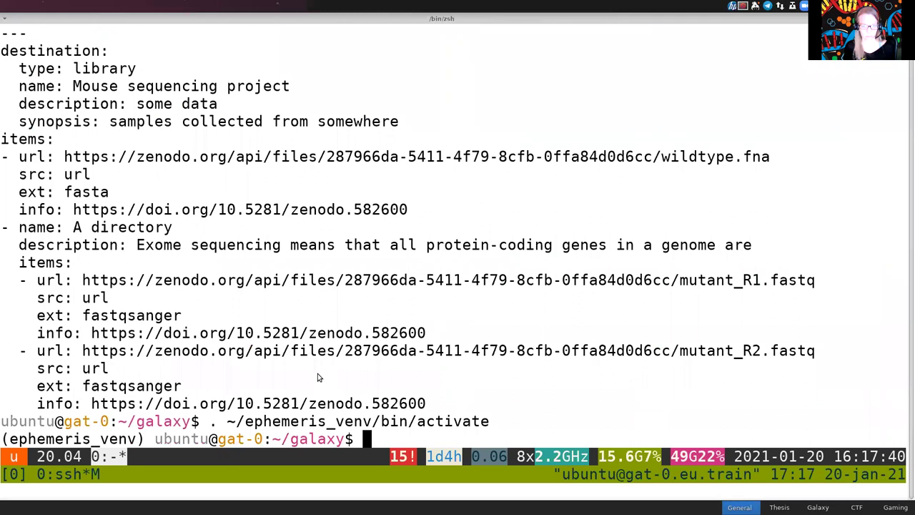
Return to the tutorial and read the full setup-data-libraries command, including its server, API key, input file and legacy options
key(alt+Tab)
scroll(465, 327, down, 3)
drag(514, 293, 281, 286)
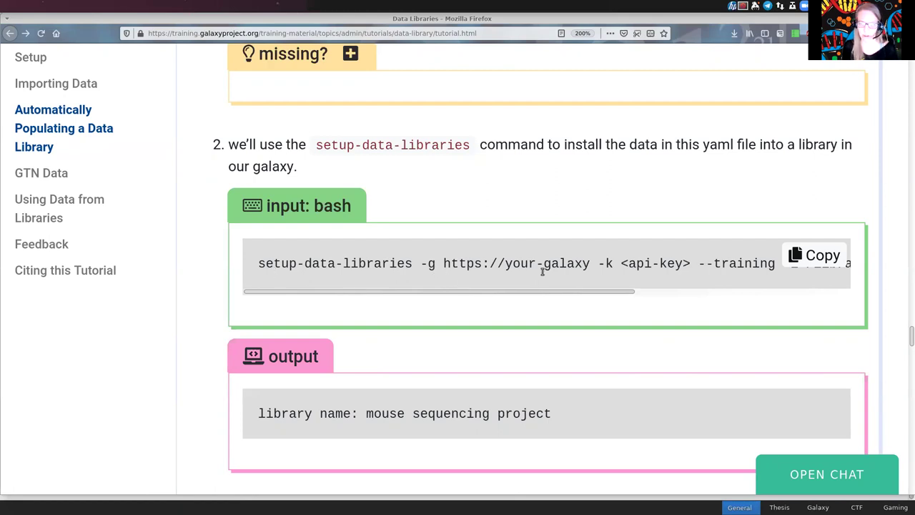
scroll(567, 295, right, 5)
drag(548, 293, 665, 292)
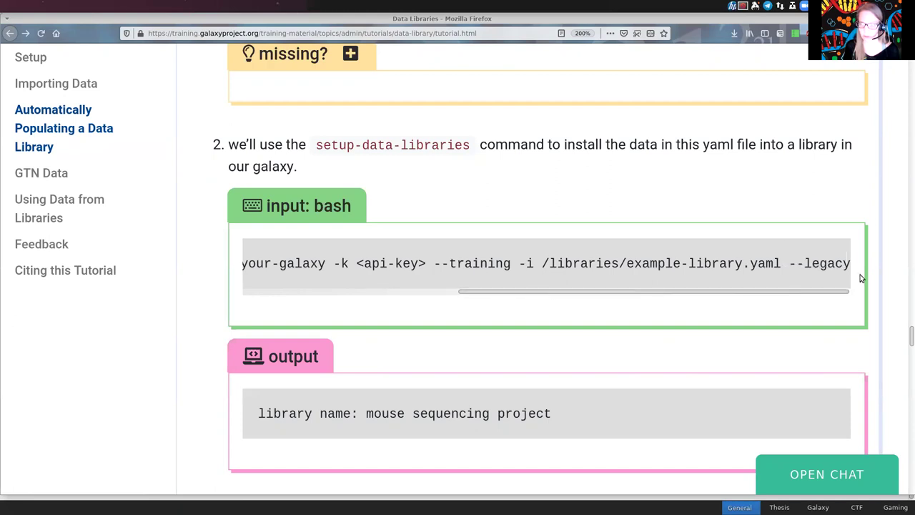
mouse_move(829, 267)
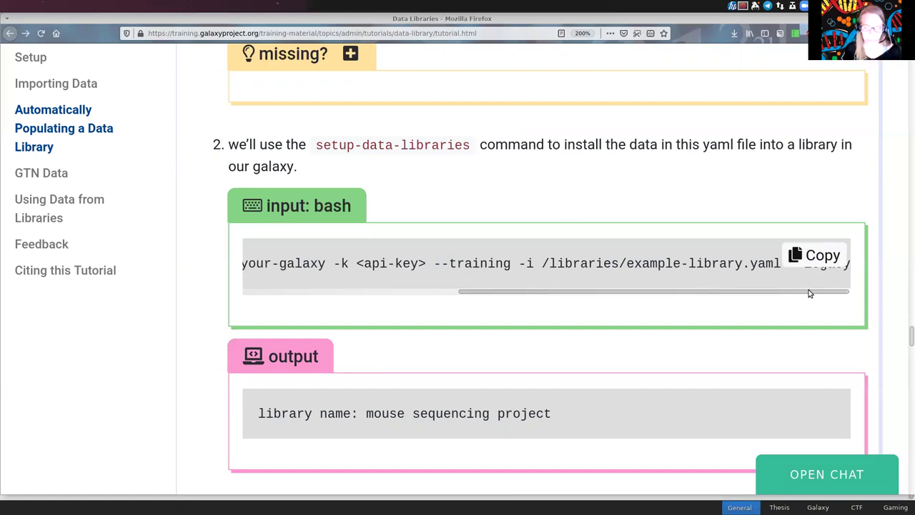
drag(726, 293, 453, 293)
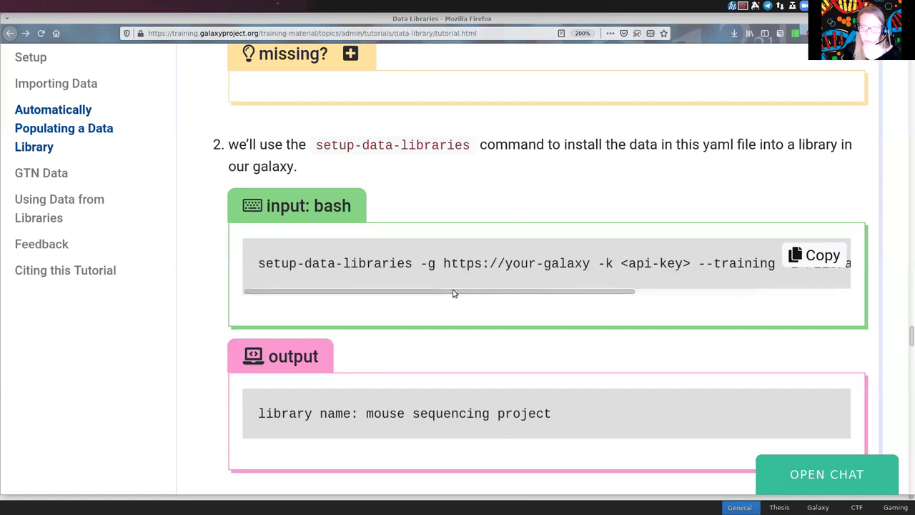
drag(534, 293, 875, 308)
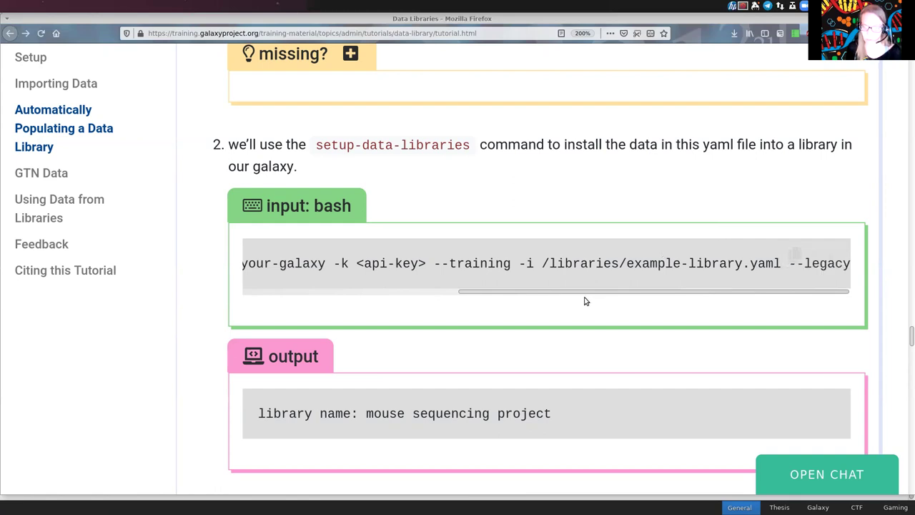
drag(580, 293, 404, 306)
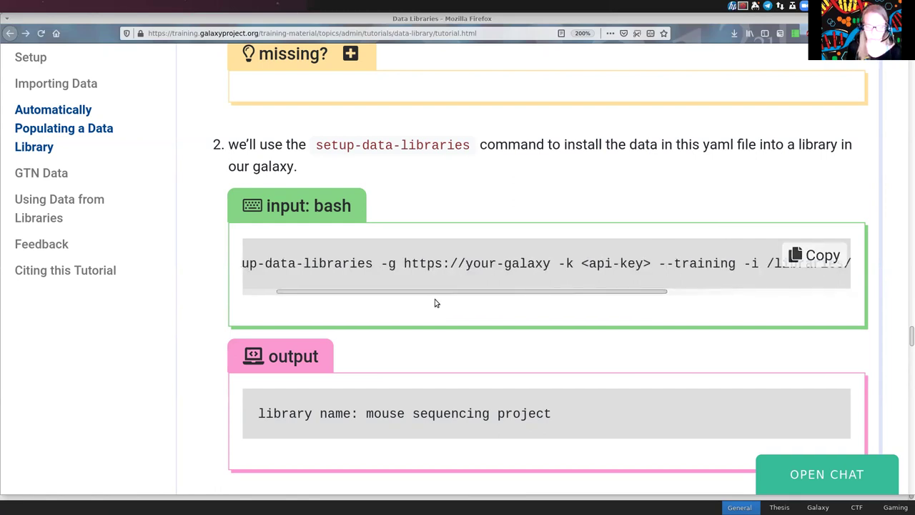
drag(321, 296, 317, 296)
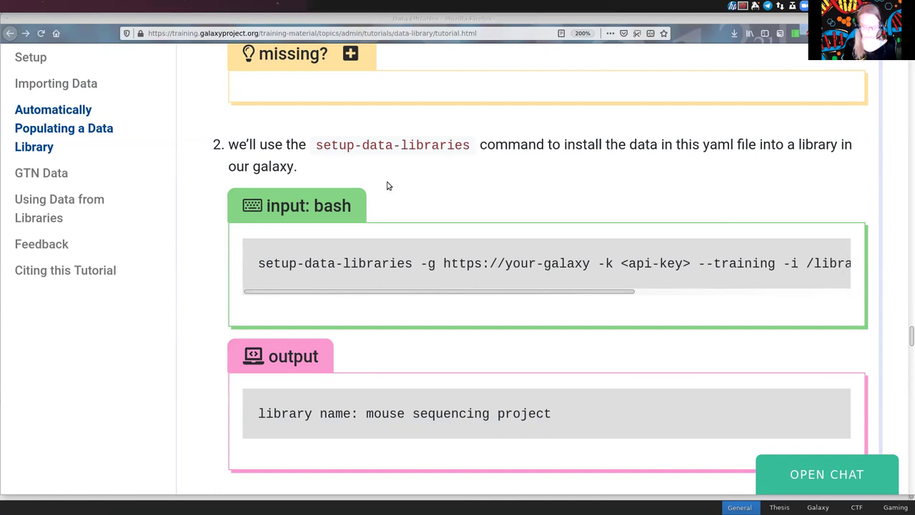
click(349, 145)
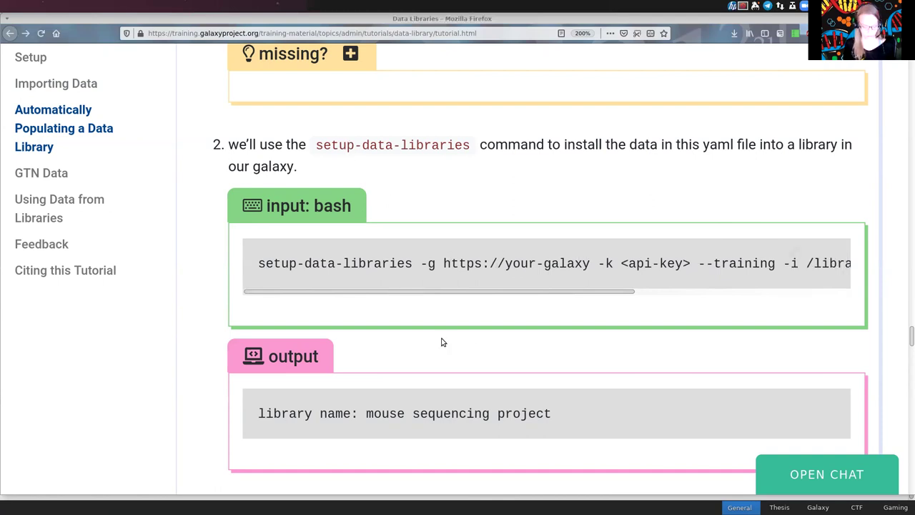
key(alt+Tab)
key(alt+Tab)
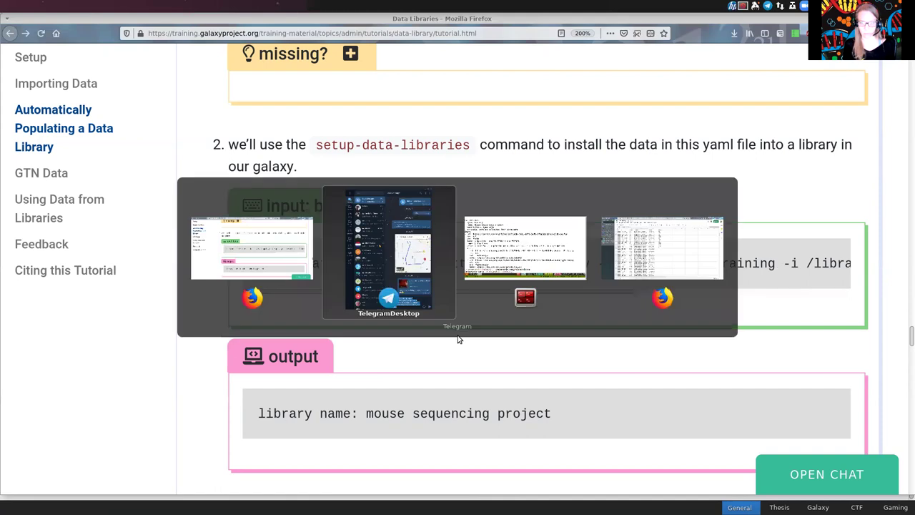
key(alt+Tab)
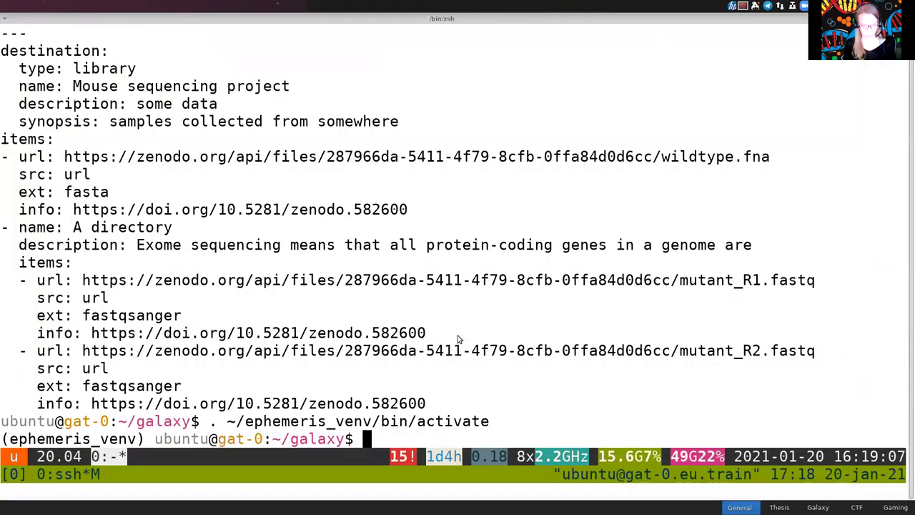
key(ctrl+shift+v)
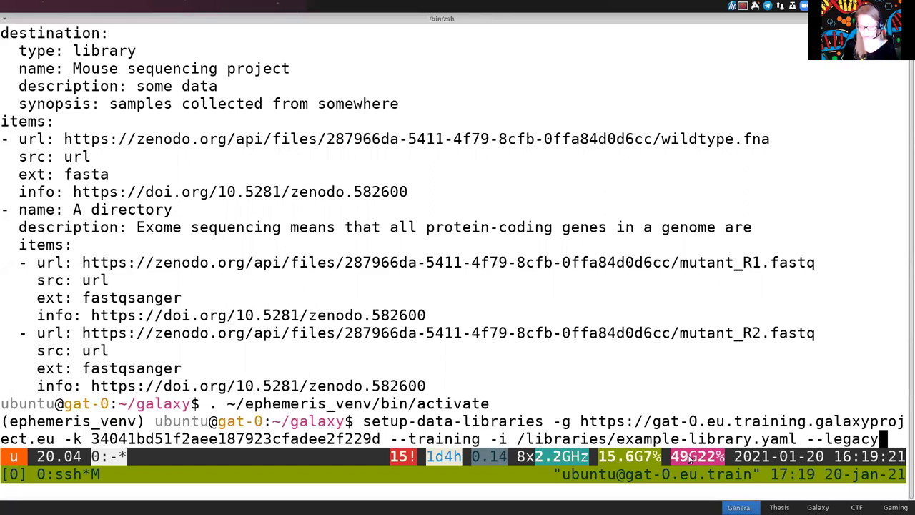
key(Return)
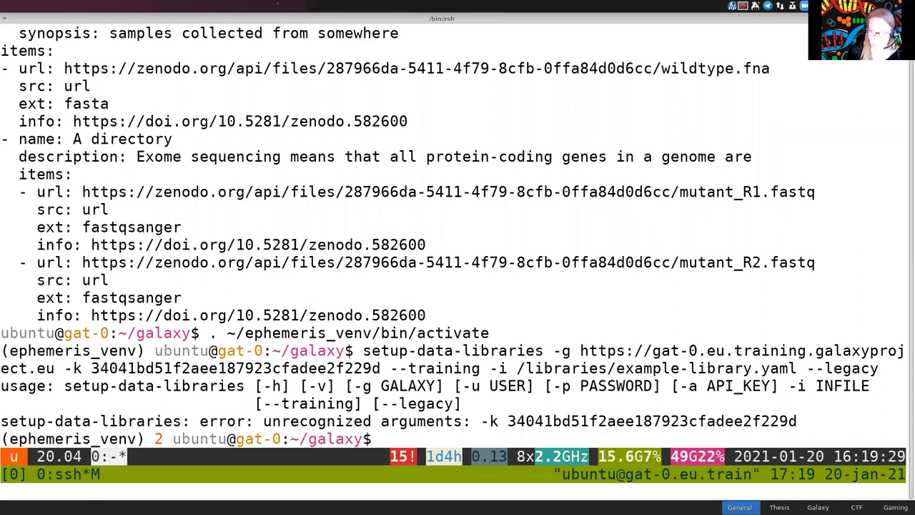
Change the API key option of the previous setup-data-libraries command to -a, run it, and run the same command once more
key(Up)
key(Left)
key(Left)
key(Left)
key(Left)
key(Left)
key(Left)
key(Left)
key(Left)
key(Left)
key(Left)
key(Left)
key(Left)
key(Left)
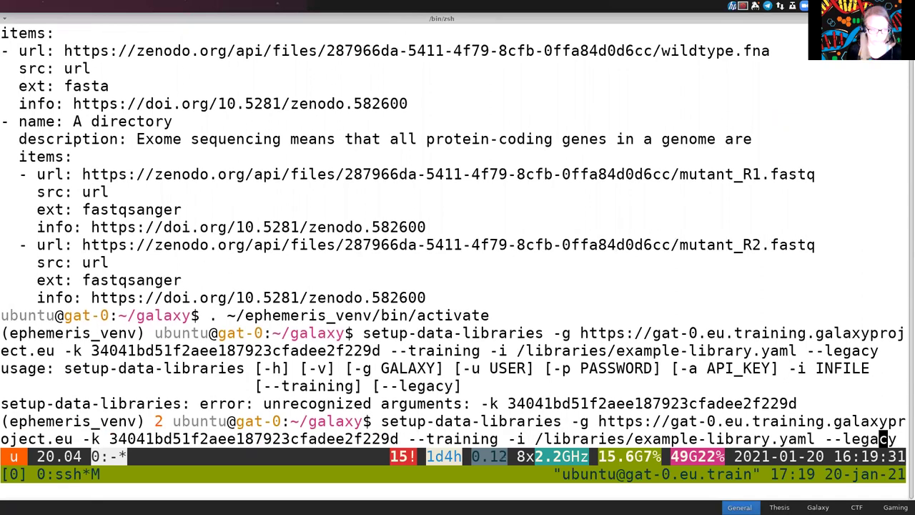
key(Left)
key(Left)
key(Left)
key(Left)
key(Left)
key(Left)
key(Left)
key(Left)
key(Left)
key(Left)
key(Left)
key(Left)
key(Left)
key(Left)
key(Left)
key(Left)
key(Left)
key(Left)
key(Left)
key(Left)
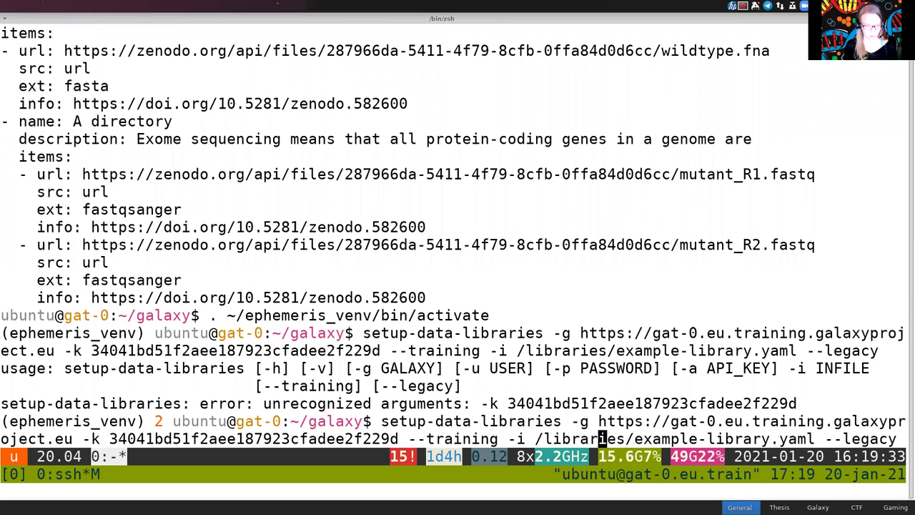
key(Left)
key(Left)
key(Left)
key(Left)
key(Left)
key(Left)
key(Left)
key(Left)
key(Left)
key(Left)
key(Left)
key(Left)
key(Left)
key(Left)
key(Left)
key(Left)
key(Left)
key(Left)
key(Left)
key(Left)
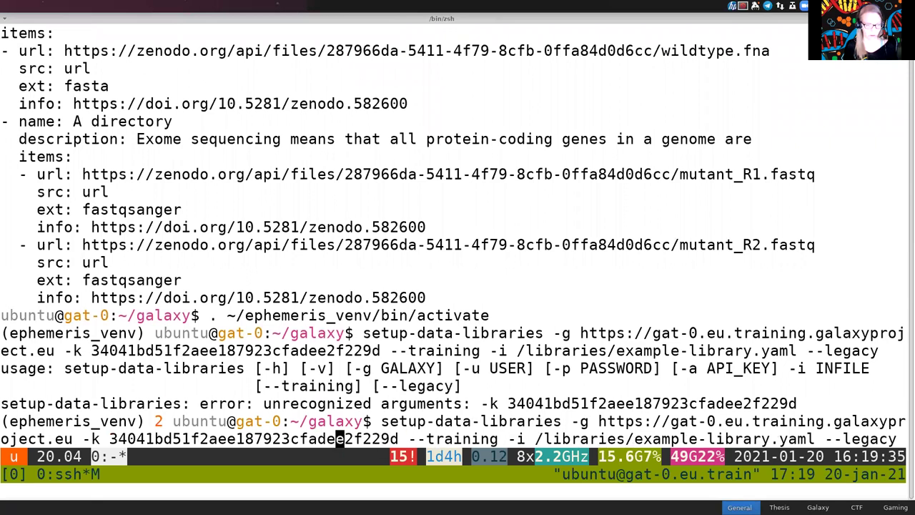
key(Left)
key(Left)
key(Left)
key(Left)
key(Left)
key(Left)
key(Left)
key(Left)
key(Left)
key(Left)
key(Left)
key(Left)
key(Left)
key(Left)
key(Left)
key(Left)
key(Left)
key(Left)
key(Left)
key(Left)
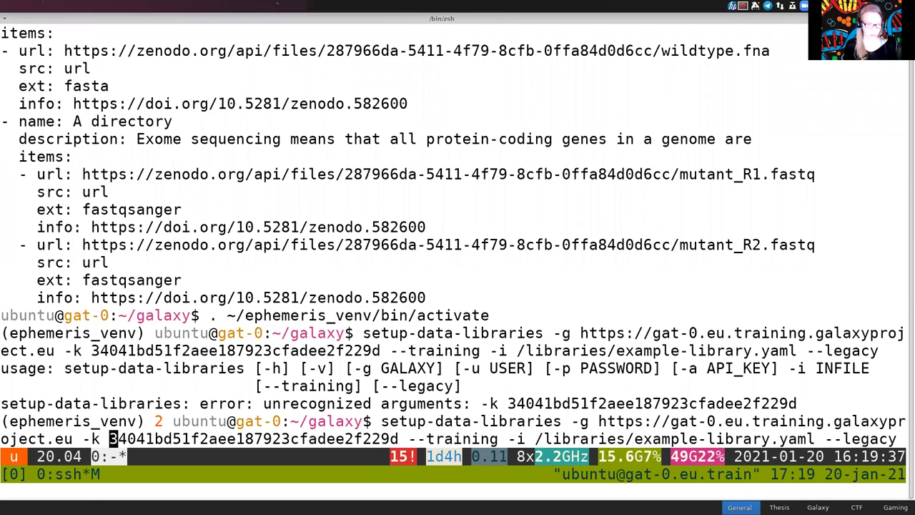
key(BackSpace)
text(a)
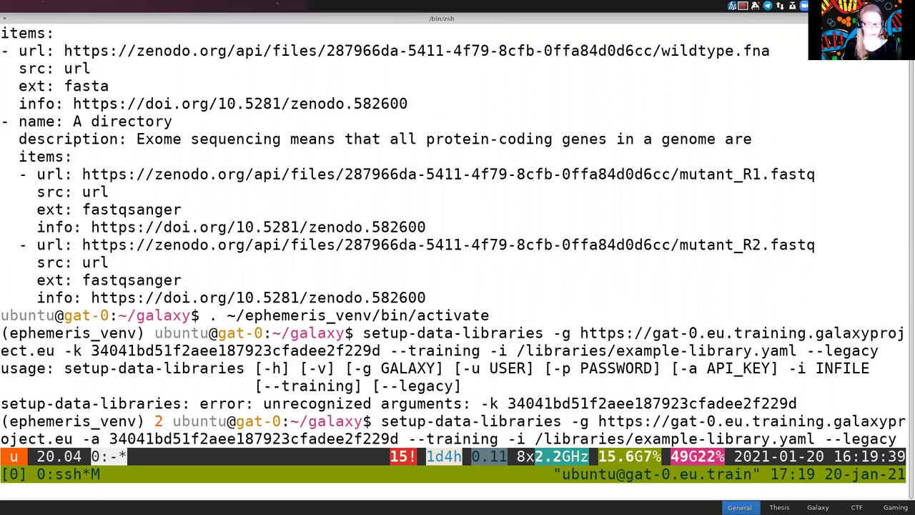
key(Return)
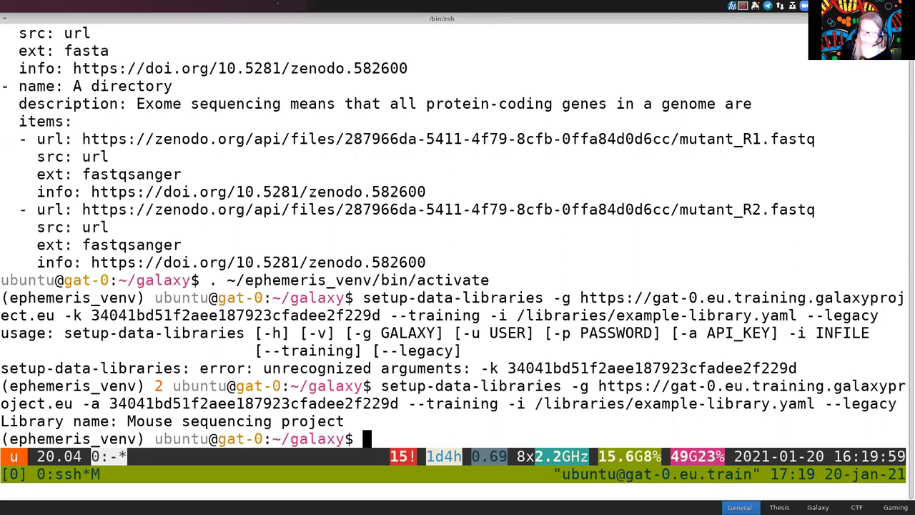
key(Up)
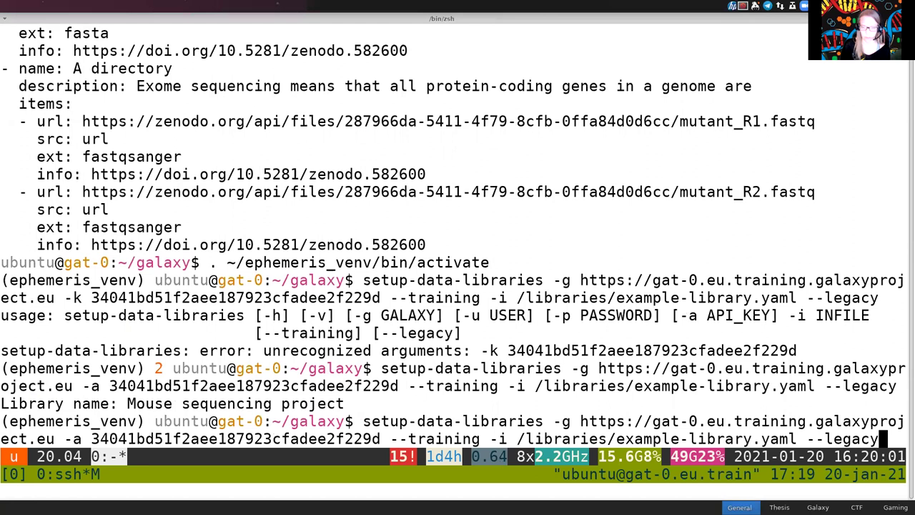
key(Return)
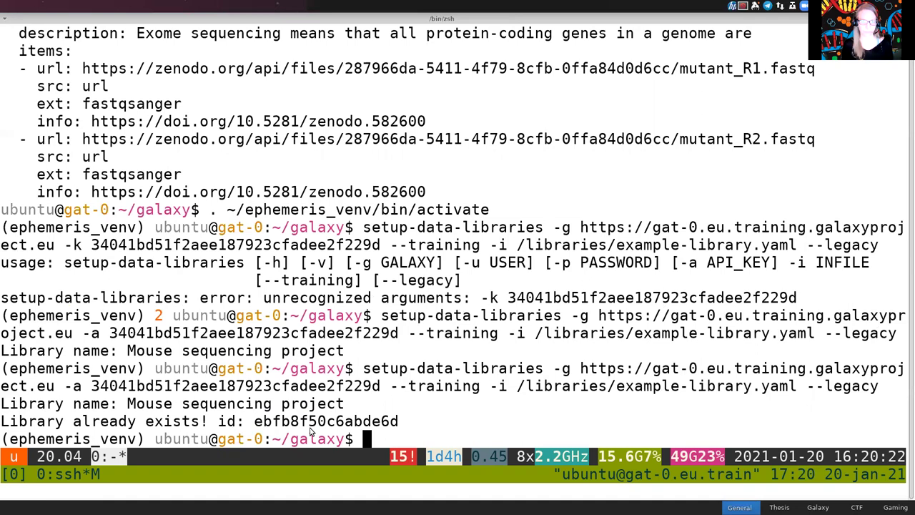
Switch to Galaxy, open the Mouse sequencing project data library, and examine its contents and the files inside A directory
key(alt+Tab)
key(ctrl+Tab)
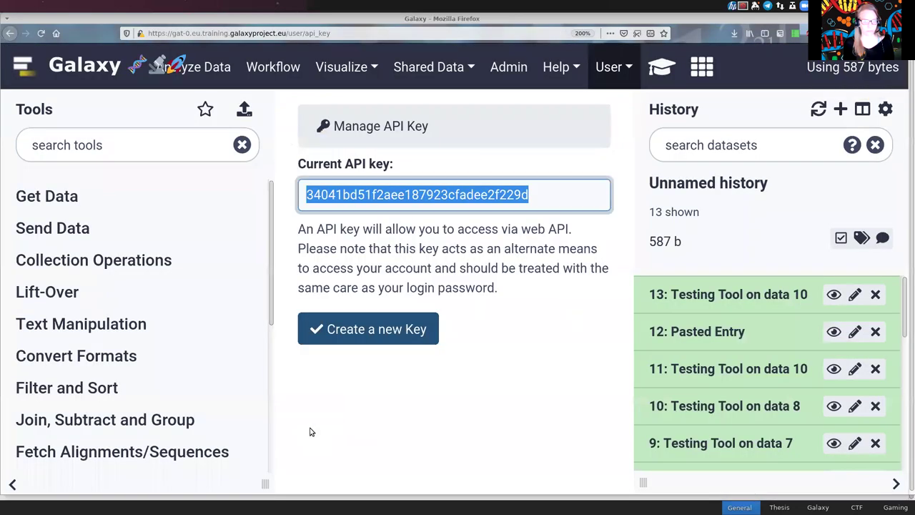
click(438, 66)
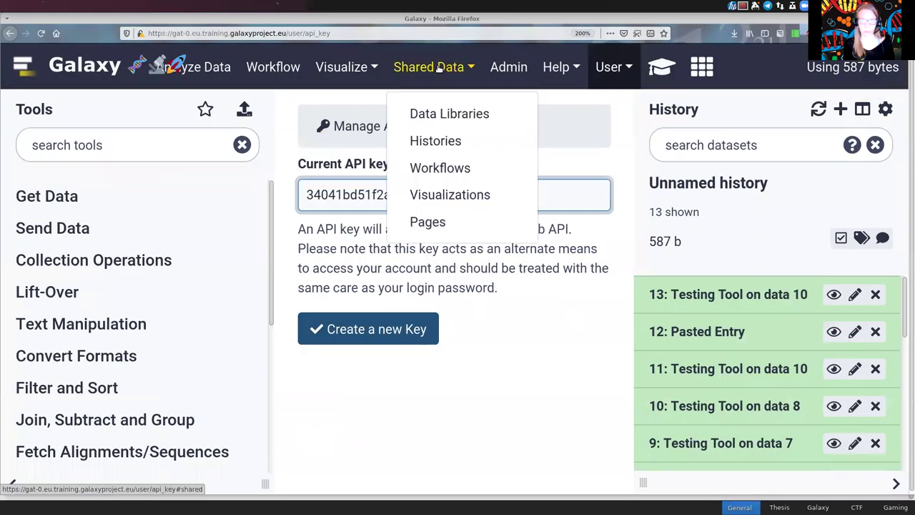
click(451, 114)
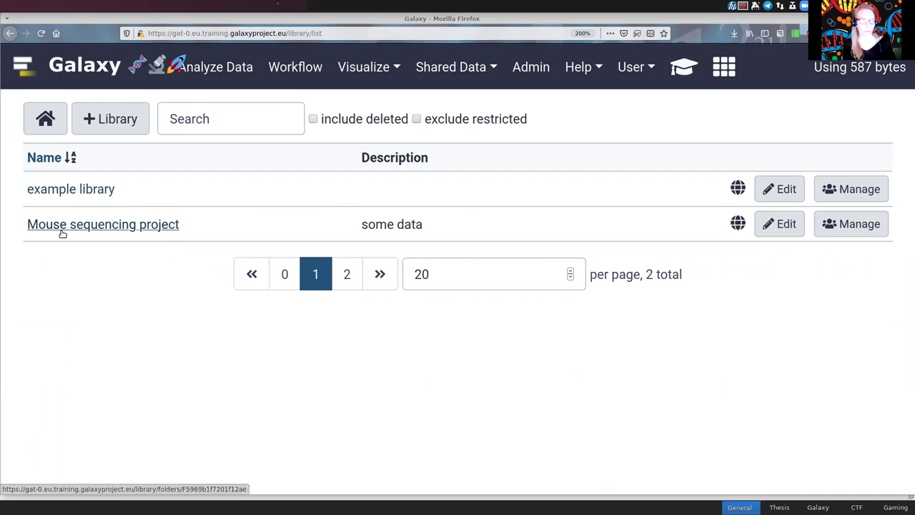
click(130, 229)
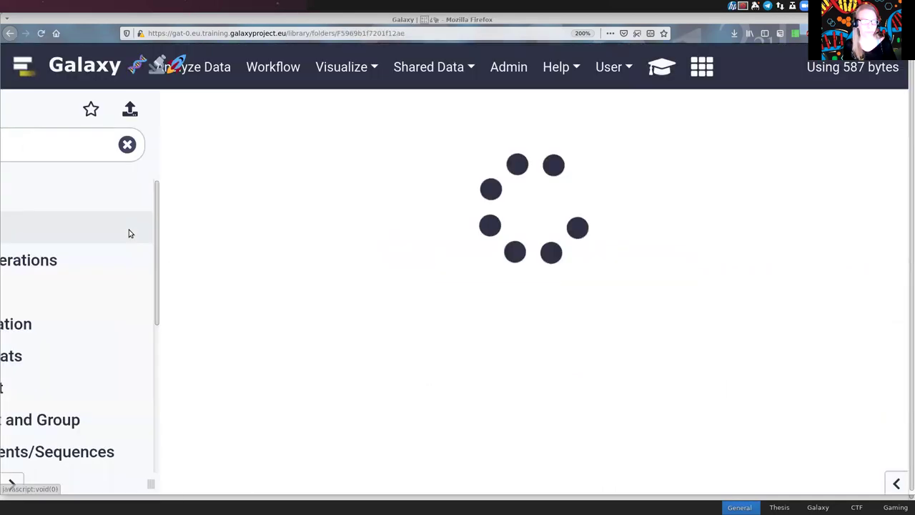
scroll(218, 360, down, 3)
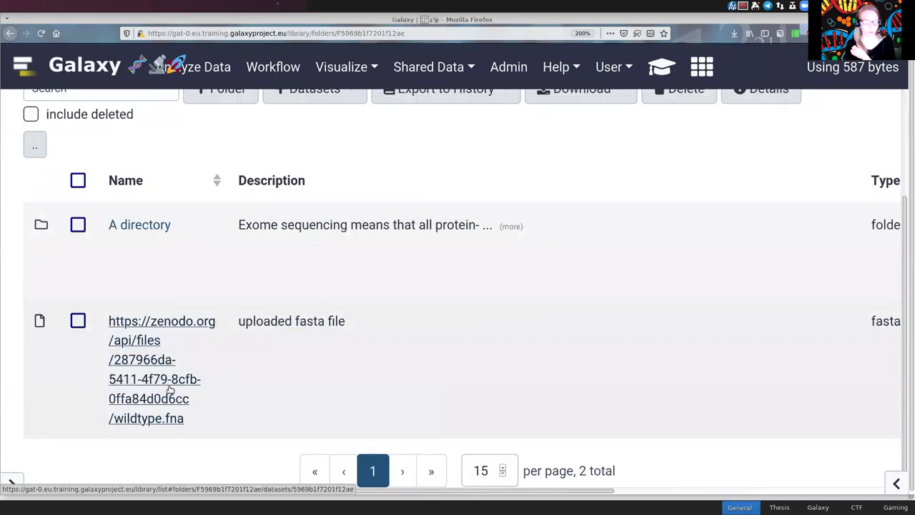
click(145, 226)
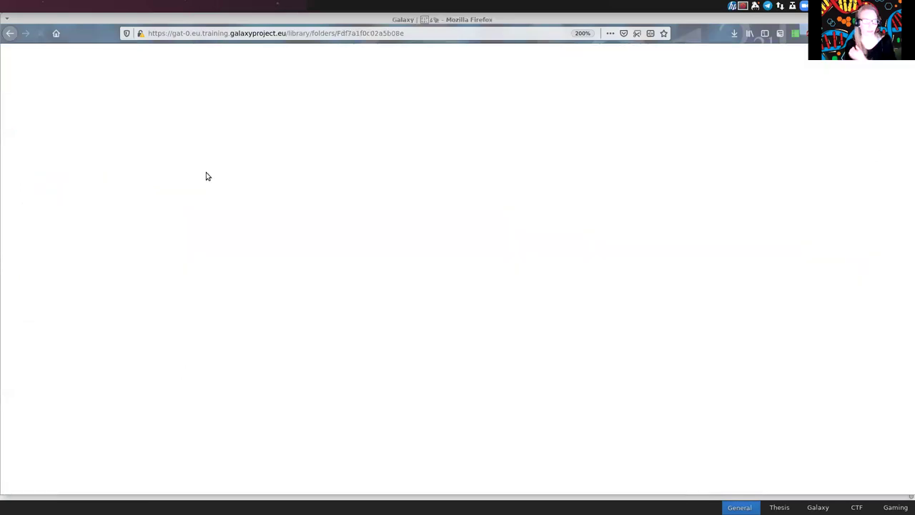
scroll(174, 374, down, 4)
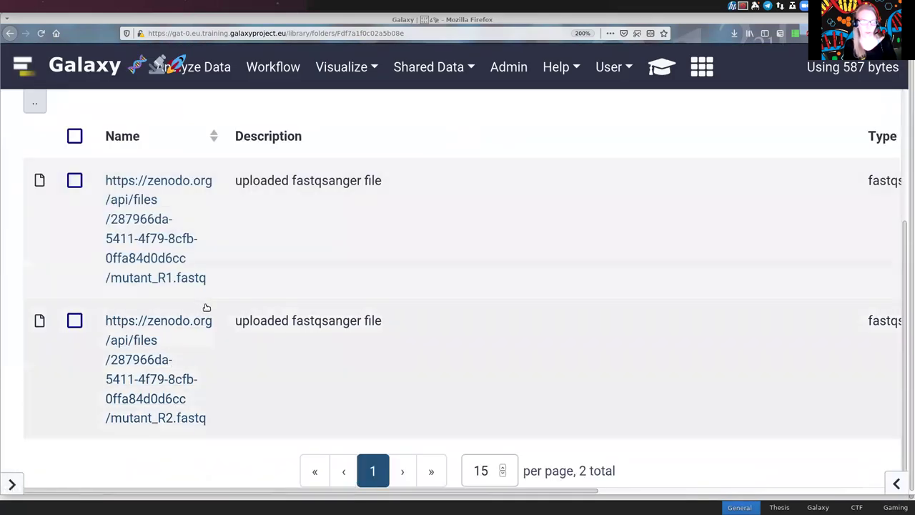
scroll(205, 305, up, 4)
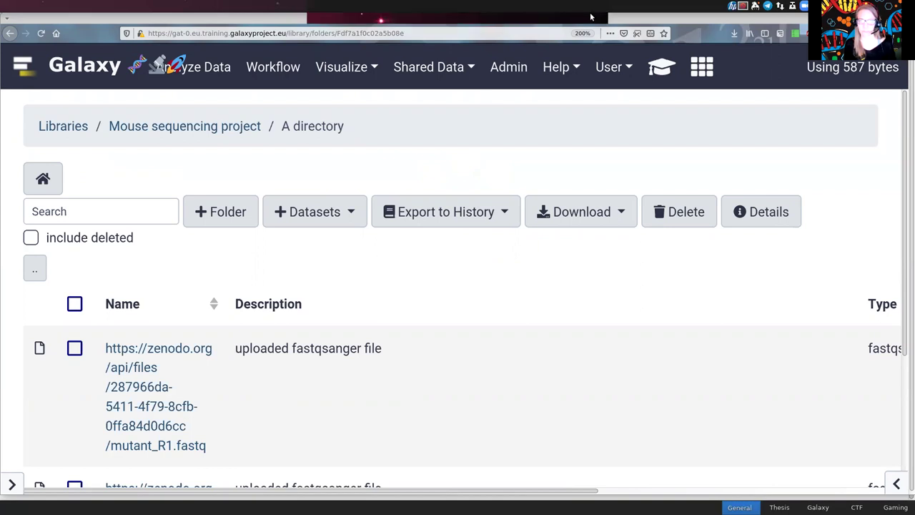
Return to the tutorial and read on from GTN Data through Using Data from Libraries, the key points and the feedback section
key(alt+Tab)
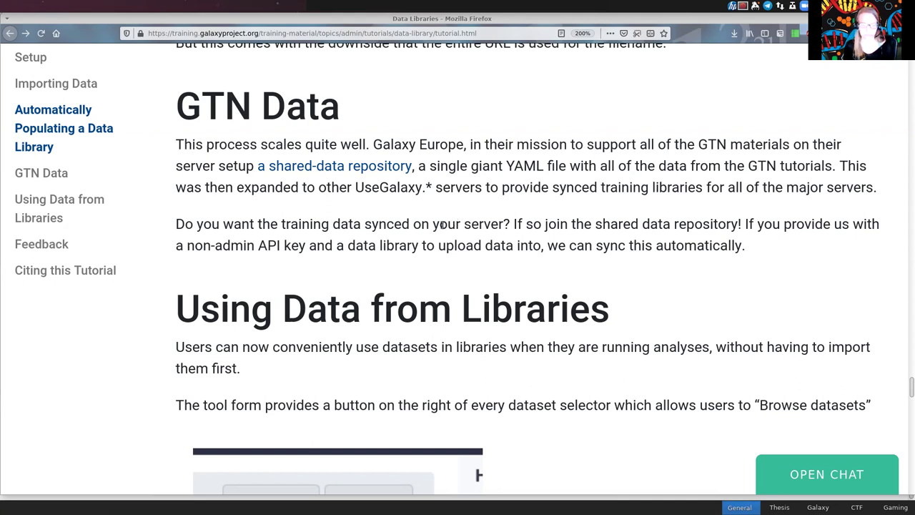
scroll(421, 230, down, 6)
scroll(420, 230, down, 12)
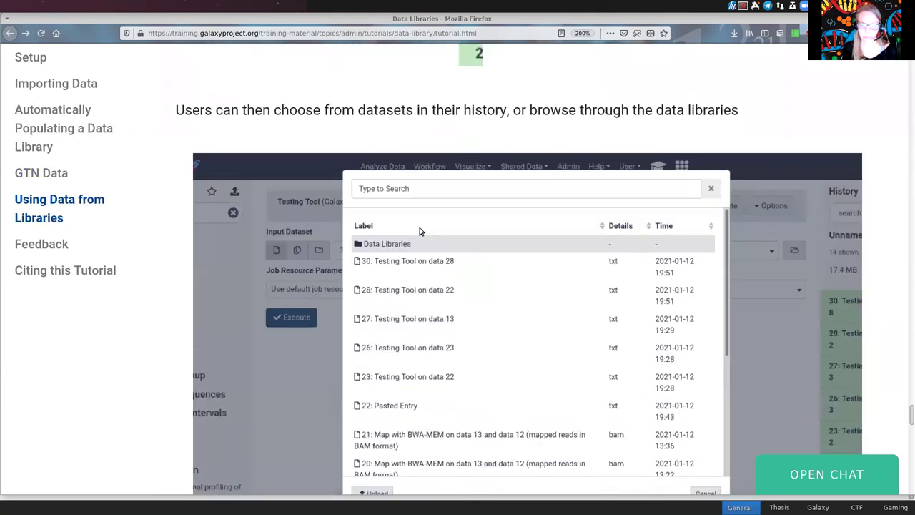
scroll(419, 232, down, 4)
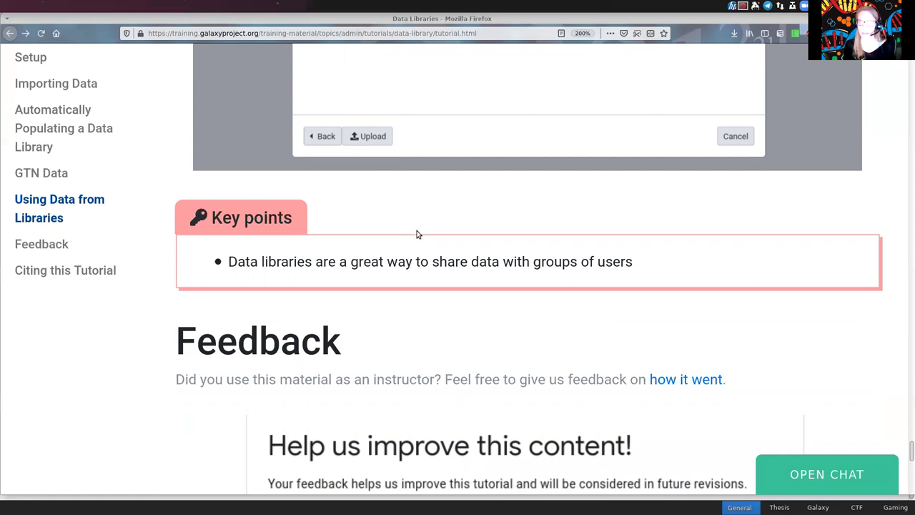
scroll(419, 234, down, 5)
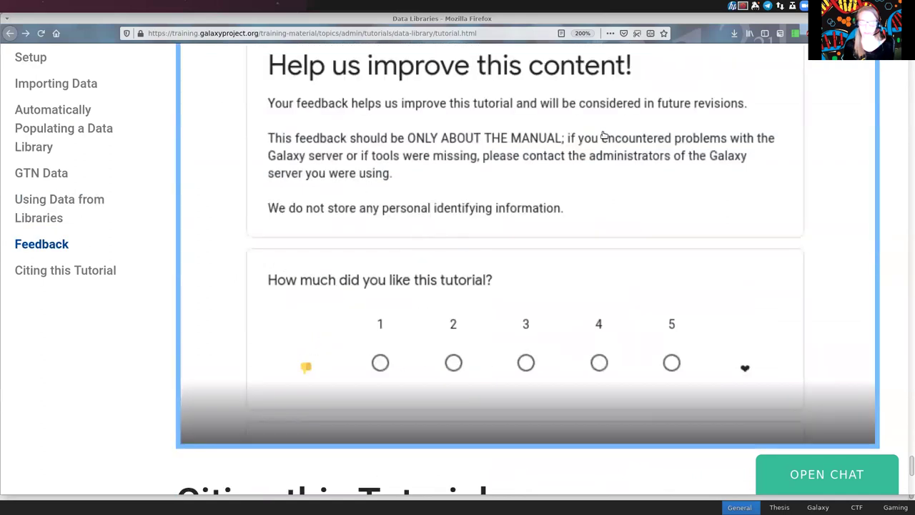
scroll(476, 298, down, 5)
scroll(460, 312, up, 3)
scroll(449, 320, up, 10)
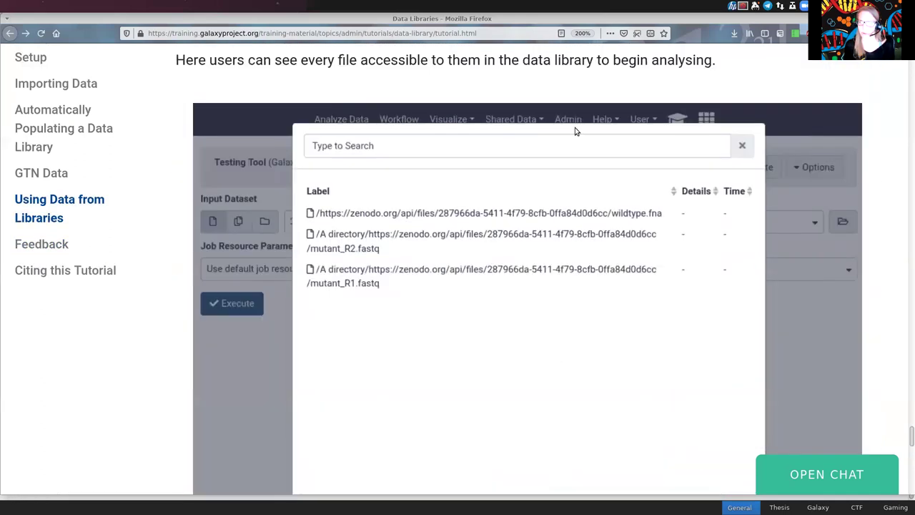